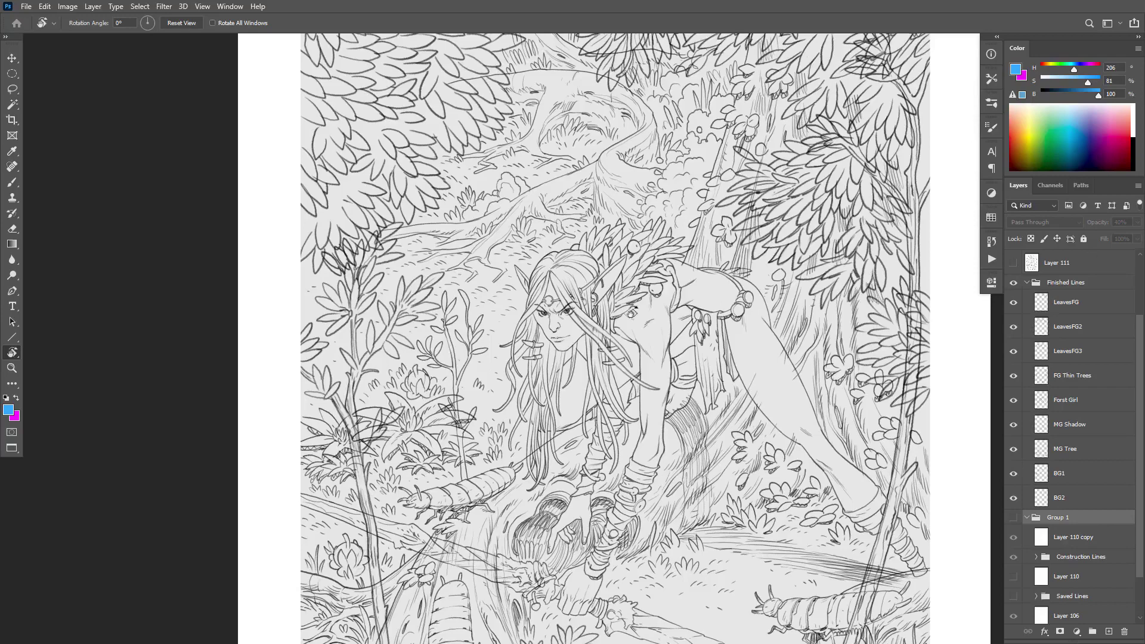
# Step: Show the documents in floating windows, move the Process-Cover5 window aside and zoom in on the elf's face
pyautogui.scroll(3, 611, 322)
pyautogui.moveTo(622, 306); pyautogui.dragTo(561, 313)
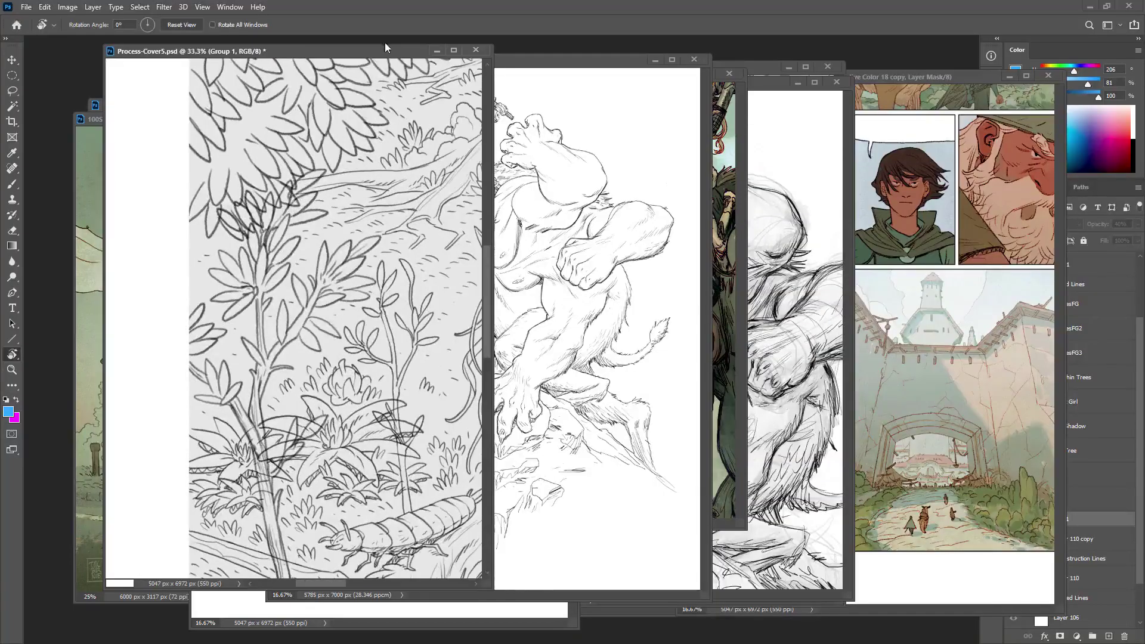
pyautogui.moveTo(368, 50); pyautogui.dragTo(318, 56)
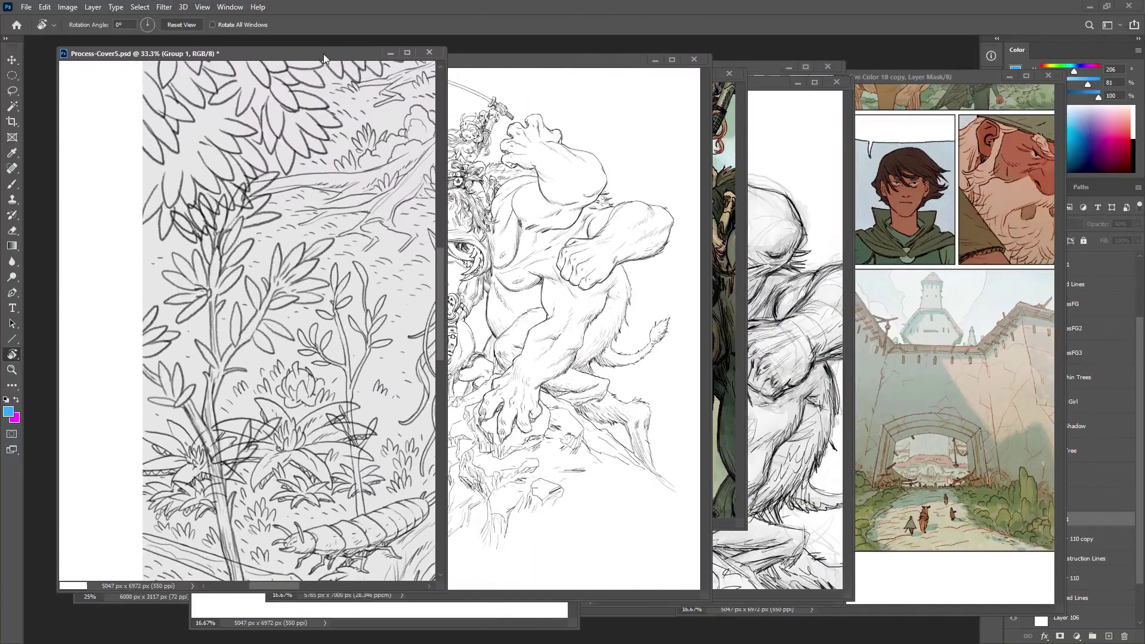
pyautogui.scroll(-2, 355, 311)
pyautogui.scroll(3, 356, 311)
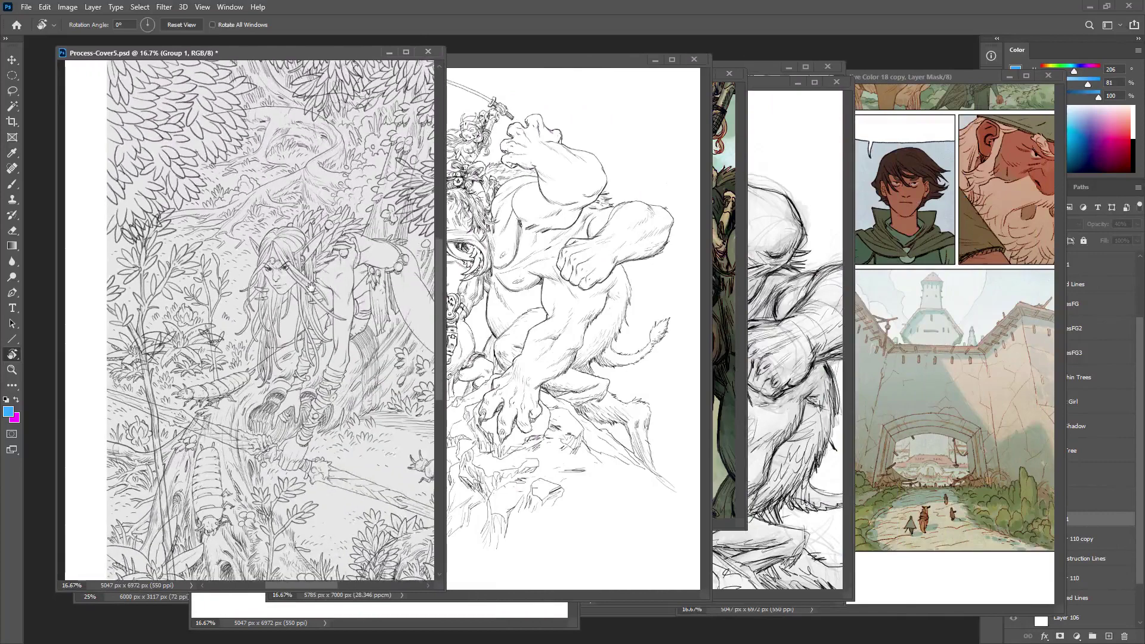
pyautogui.hscroll(3, 288, 321)
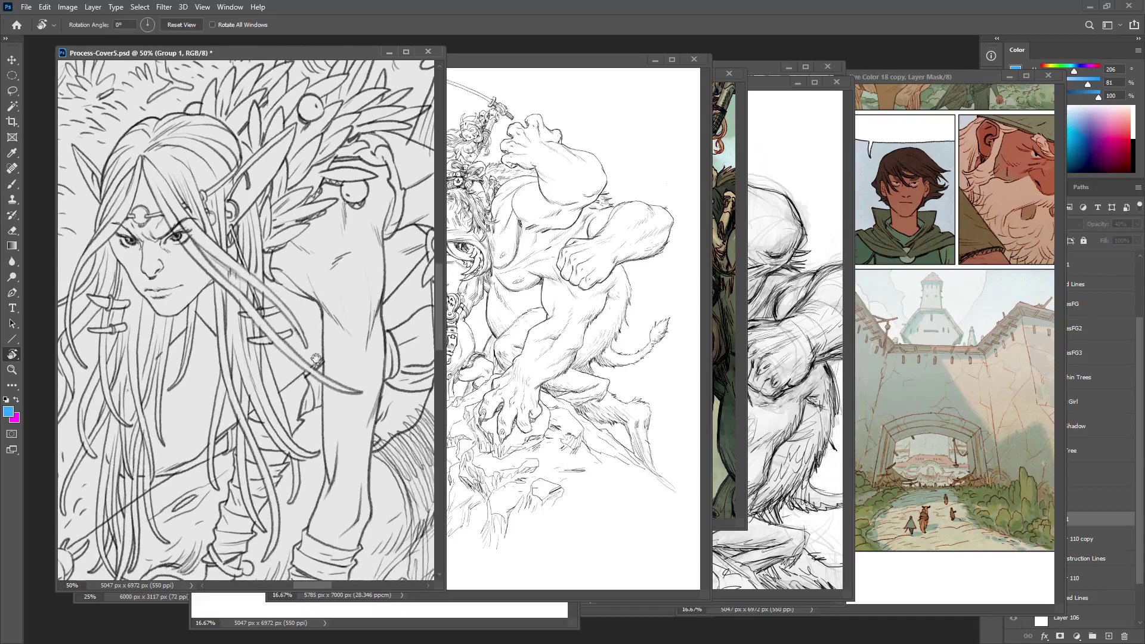
# Step: Bring the Big Fight-FinLines drawing to the front and display it full screen with the menus
pyautogui.click(449, 266)
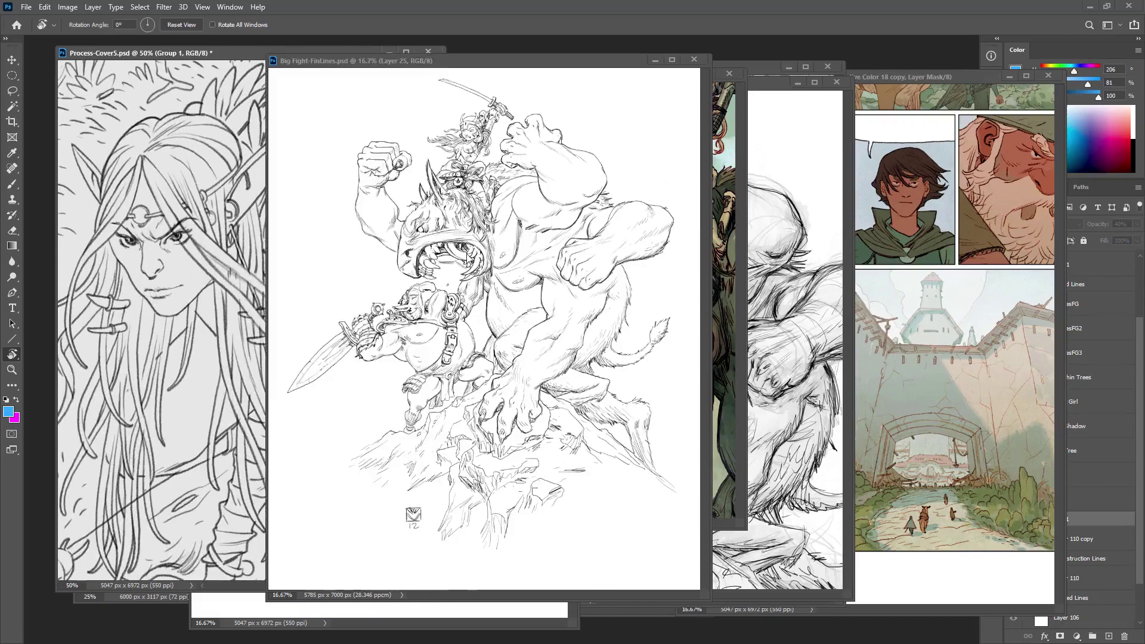
pyautogui.scroll(3, 483, 328)
pyautogui.scroll(6, 513, 346)
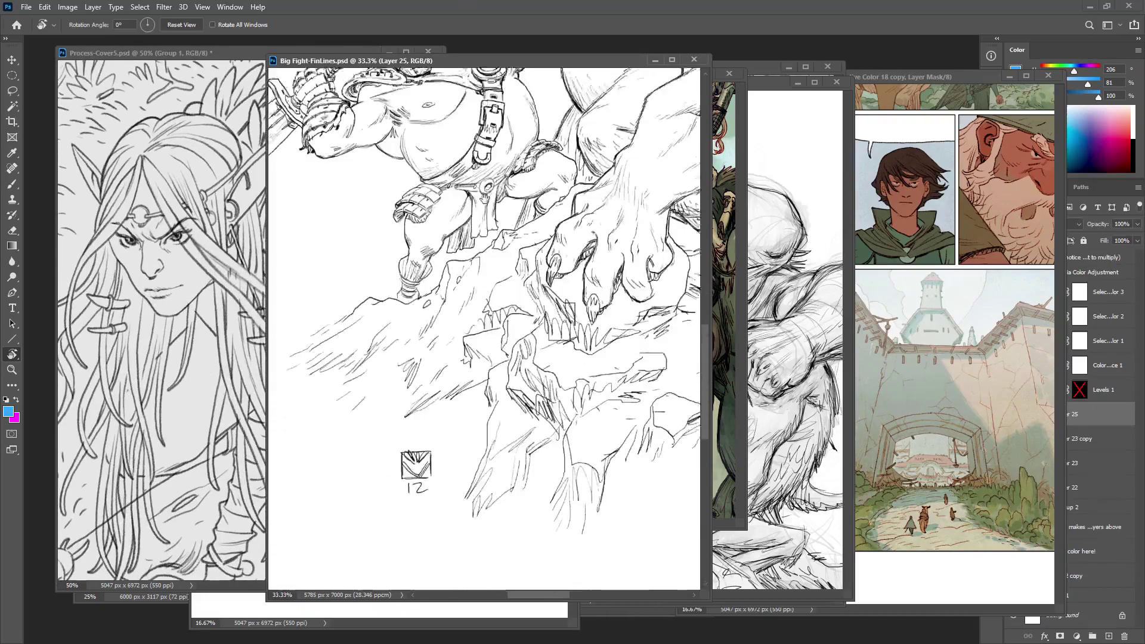
pyautogui.press('f')
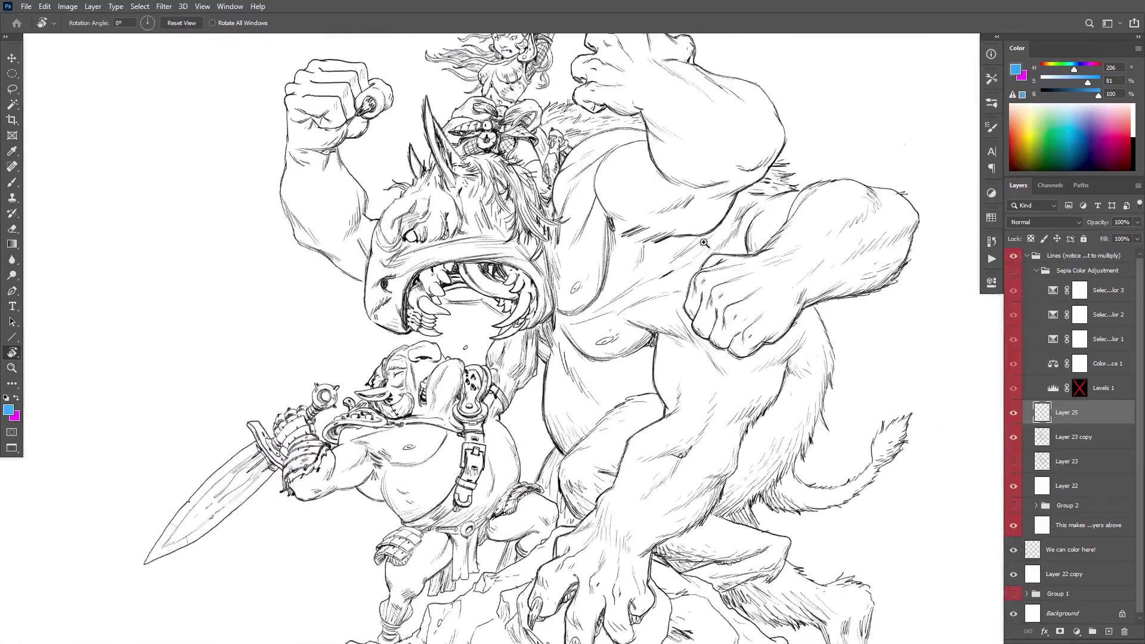
# Step: Examine the line art from the monster's head and its rider down to the sword-bearing warrior and the clawed hand
pyautogui.click(704, 243)
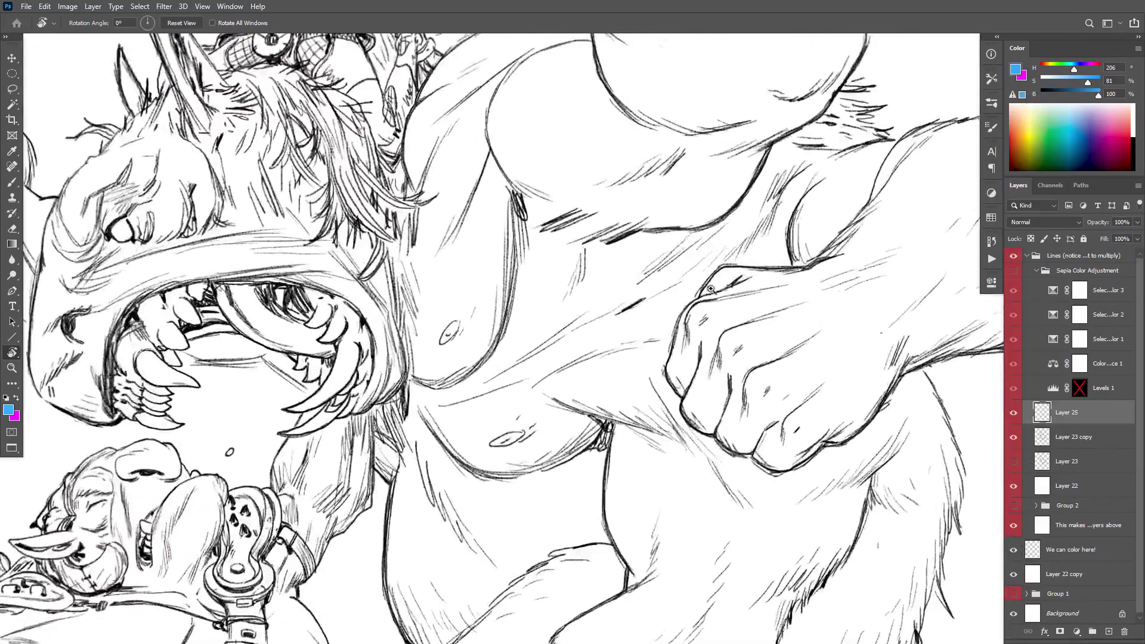
pyautogui.moveTo(477, 278); pyautogui.dragTo(695, 320)
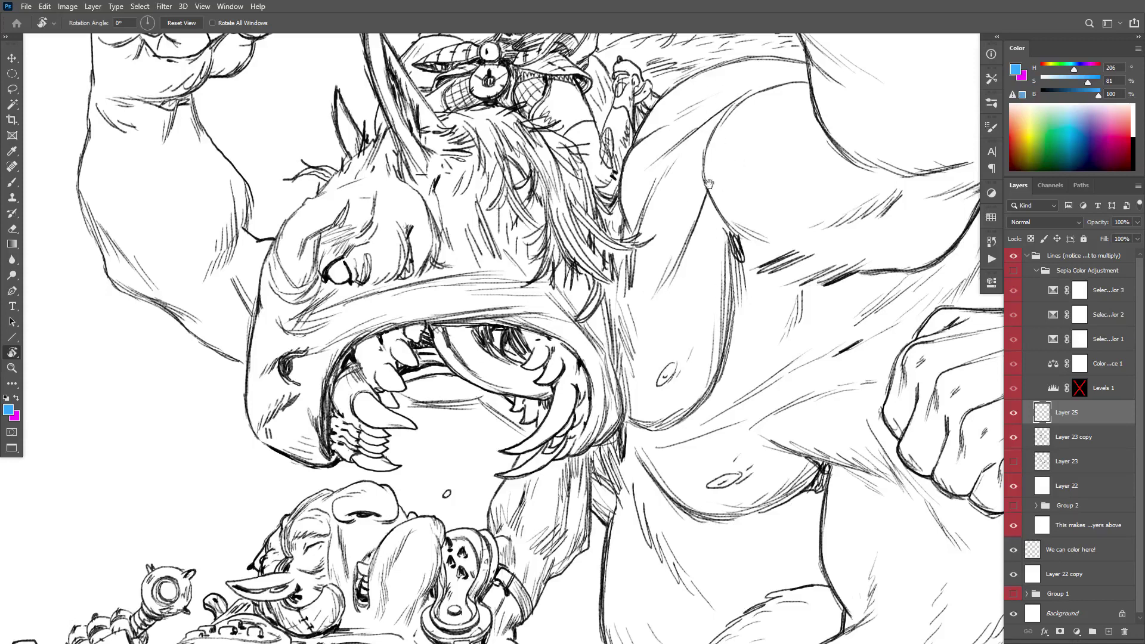
pyautogui.scroll(3, 708, 213)
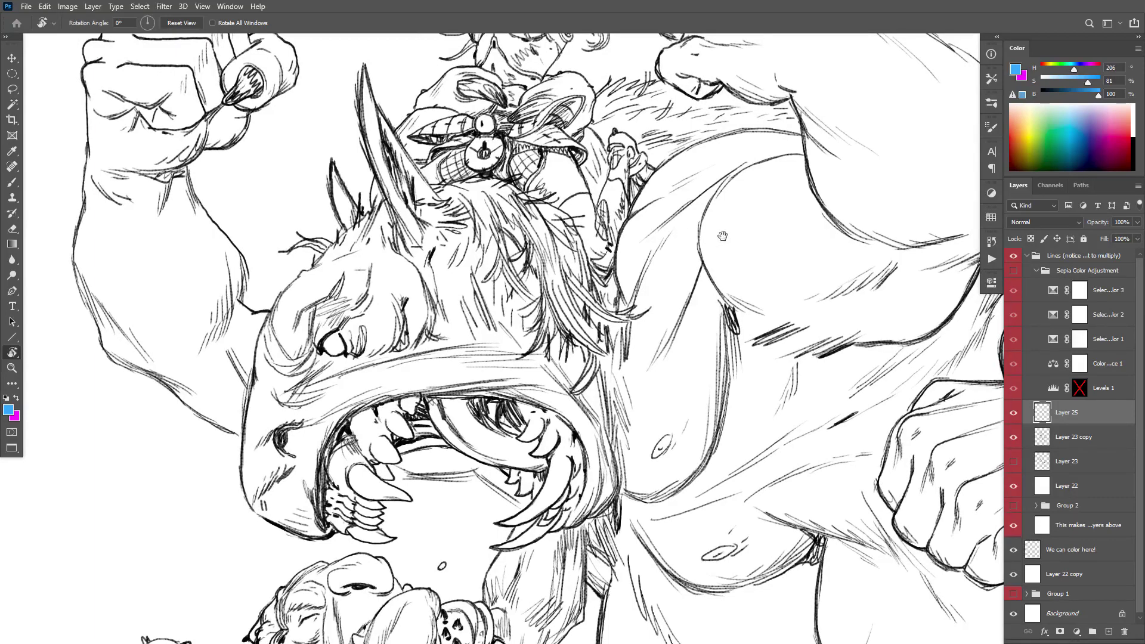
pyautogui.scroll(6, 720, 252)
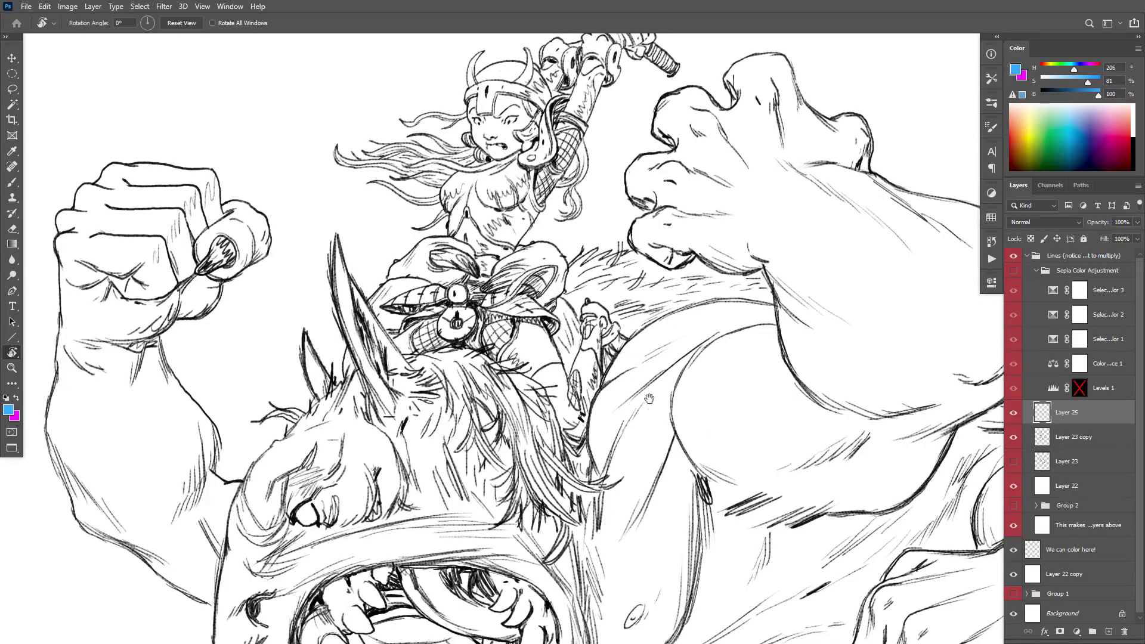
pyautogui.moveTo(649, 399); pyautogui.dragTo(630, 165)
pyautogui.scroll(-5, 631, 165)
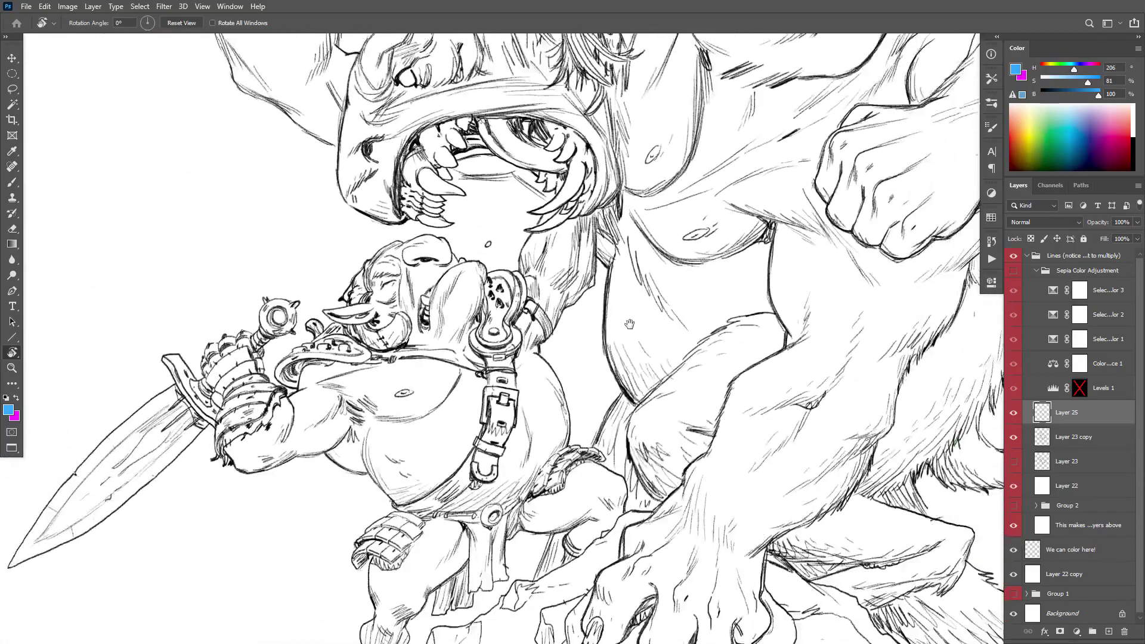
pyautogui.scroll(-2, 680, 347)
pyautogui.scroll(-4, 681, 347)
pyautogui.hscroll(2, 680, 347)
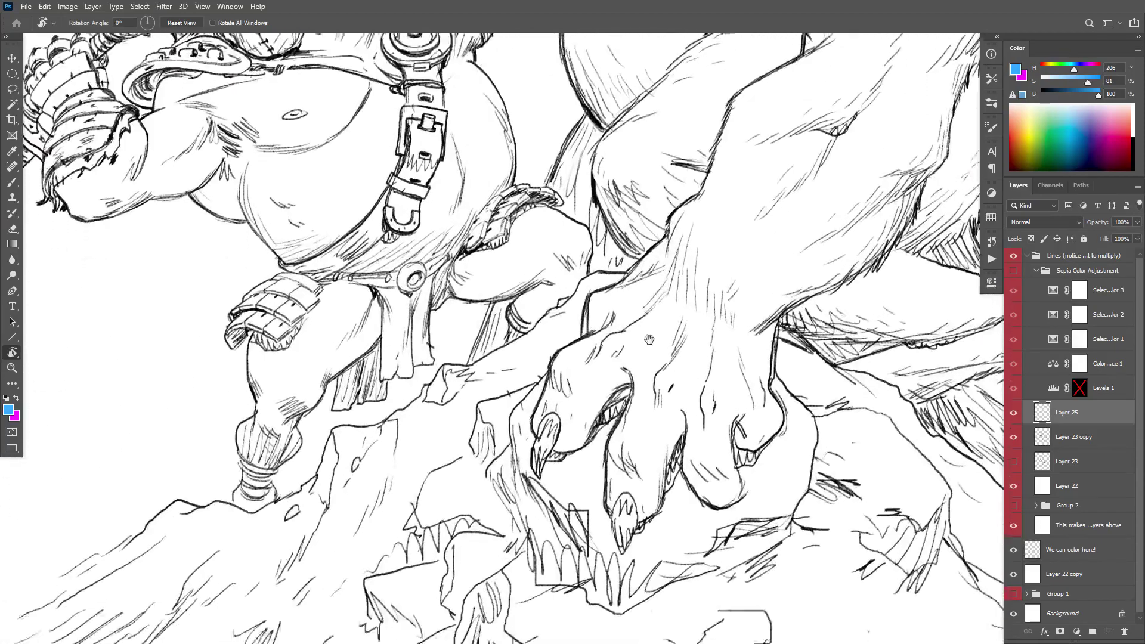
# Step: Examine the warrior's belt gear, the monster's fist and the whole composition, ending close on its raised arm
pyautogui.scroll(4, 432, 251)
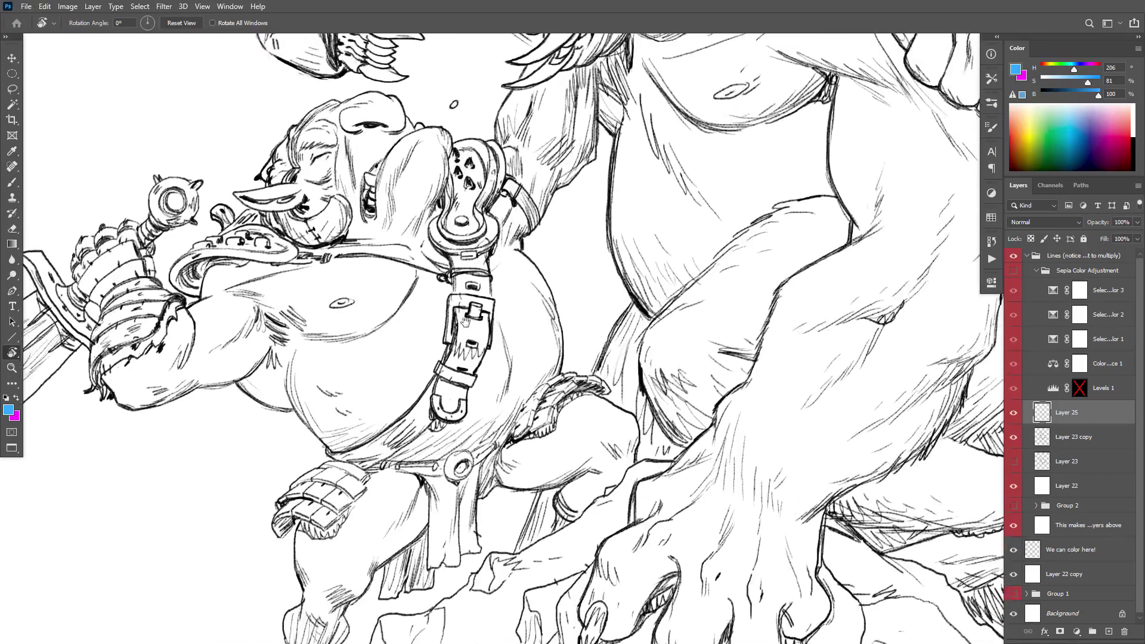
pyautogui.hscroll(-2, 486, 311)
pyautogui.scroll(-1, 486, 311)
pyautogui.scroll(5, 596, 388)
pyautogui.hscroll(4, 655, 430)
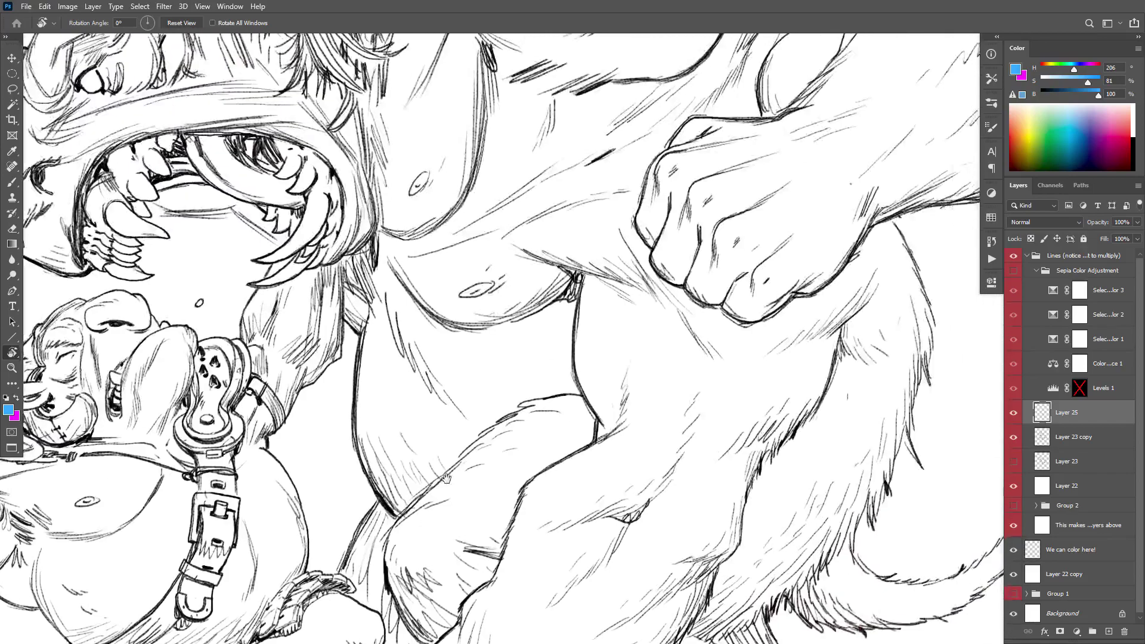
pyautogui.scroll(-6, 655, 430)
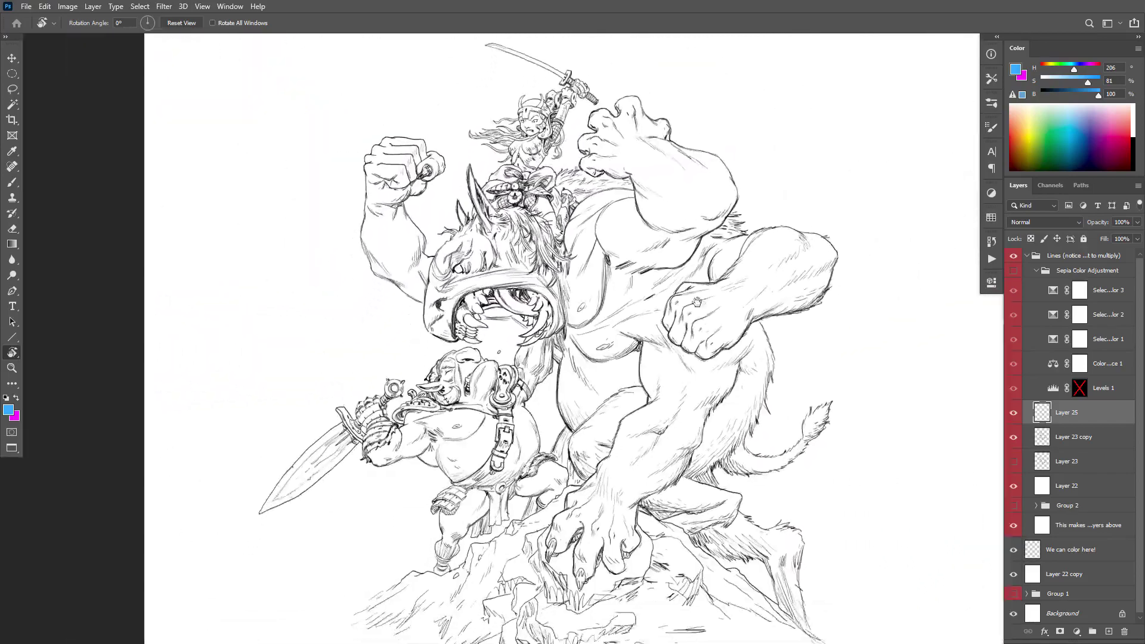
pyautogui.scroll(5, 697, 260)
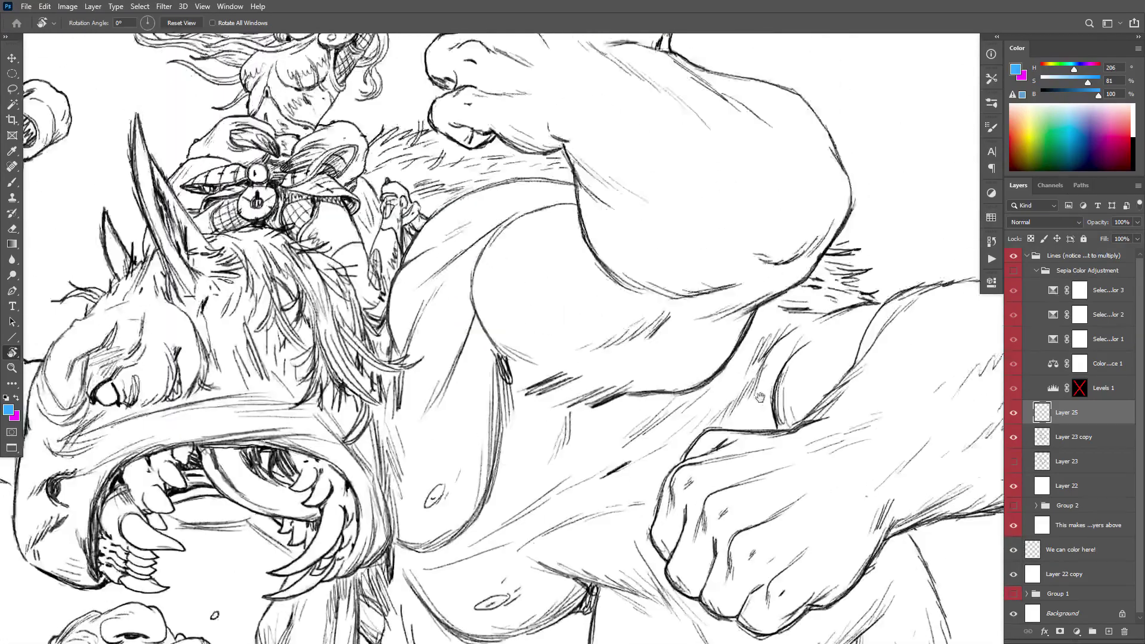
pyautogui.scroll(2, 686, 304)
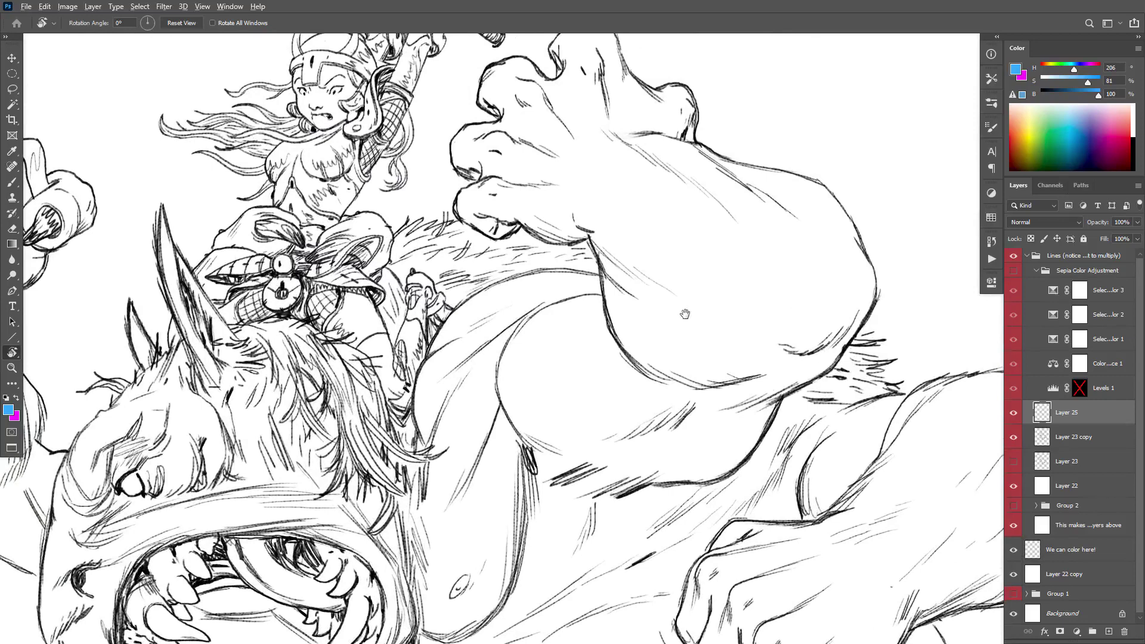
# Step: Check the document's dimensions and resolution in Image Size and close it without changes
pyautogui.hotkey('ctrl', 'alt', 'i')
pyautogui.click(685, 314)
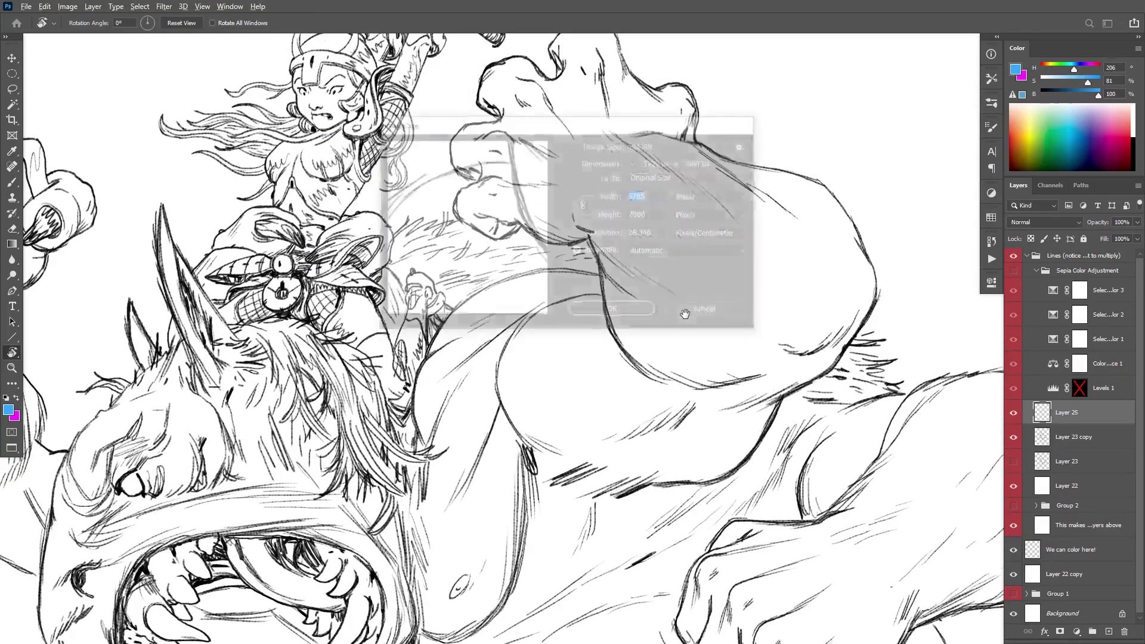
pyautogui.press('r')
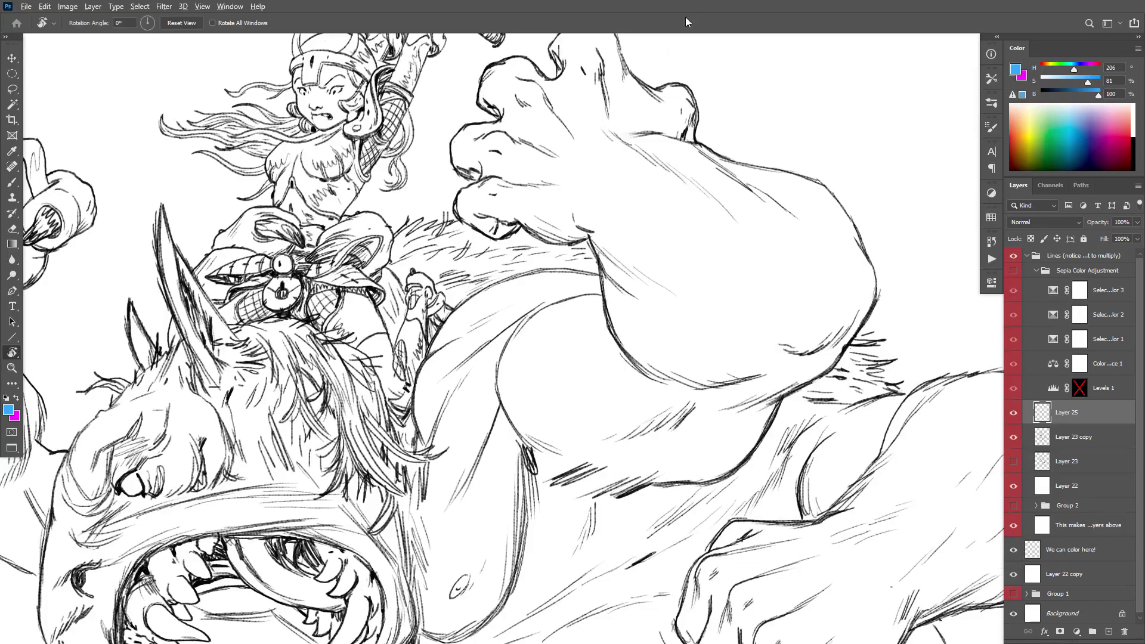
# Step: Examine the contour lines and shading strokes on the monster's raised arm, torso and lower forearm
pyautogui.moveTo(536, 223)
pyautogui.mouseDown()
pyautogui.moveTo(577, 201)
pyautogui.moveTo(596, 409)
pyautogui.mouseUp()
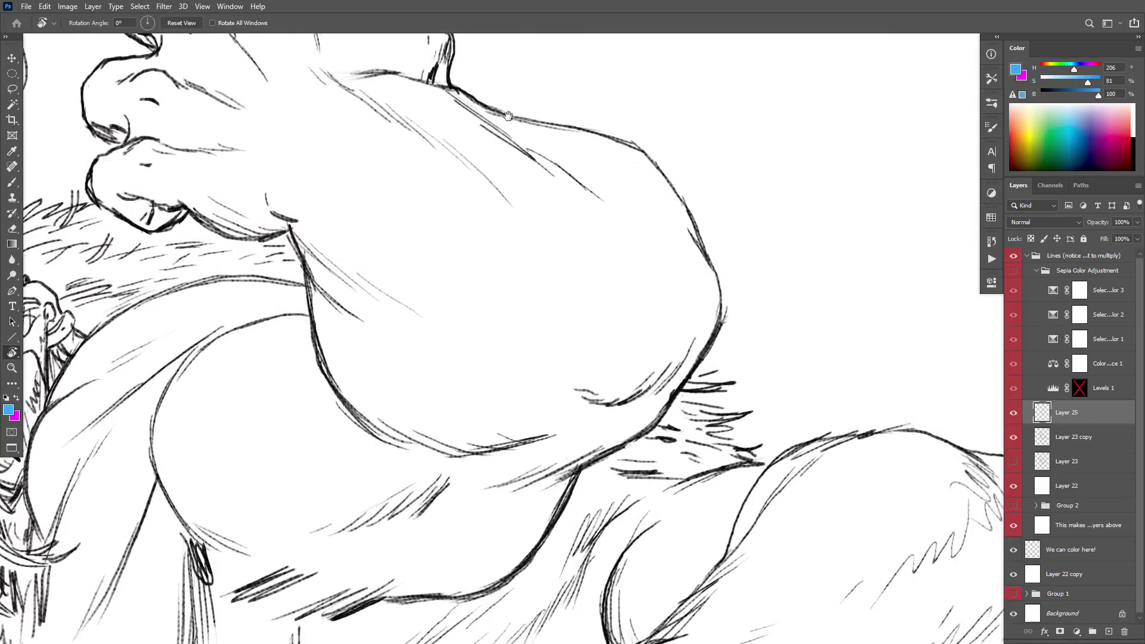
pyautogui.moveTo(311, 290); pyautogui.dragTo(424, 392)
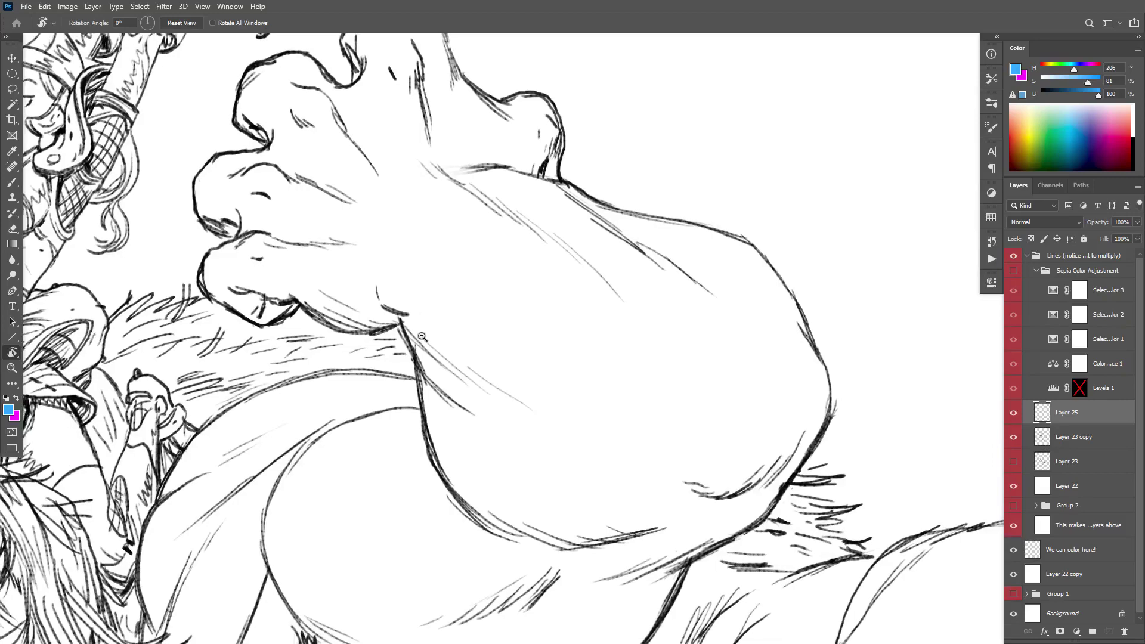
pyautogui.scroll(-5, 430, 334)
pyautogui.scroll(-3, 471, 366)
pyautogui.moveTo(471, 366); pyautogui.dragTo(645, 316)
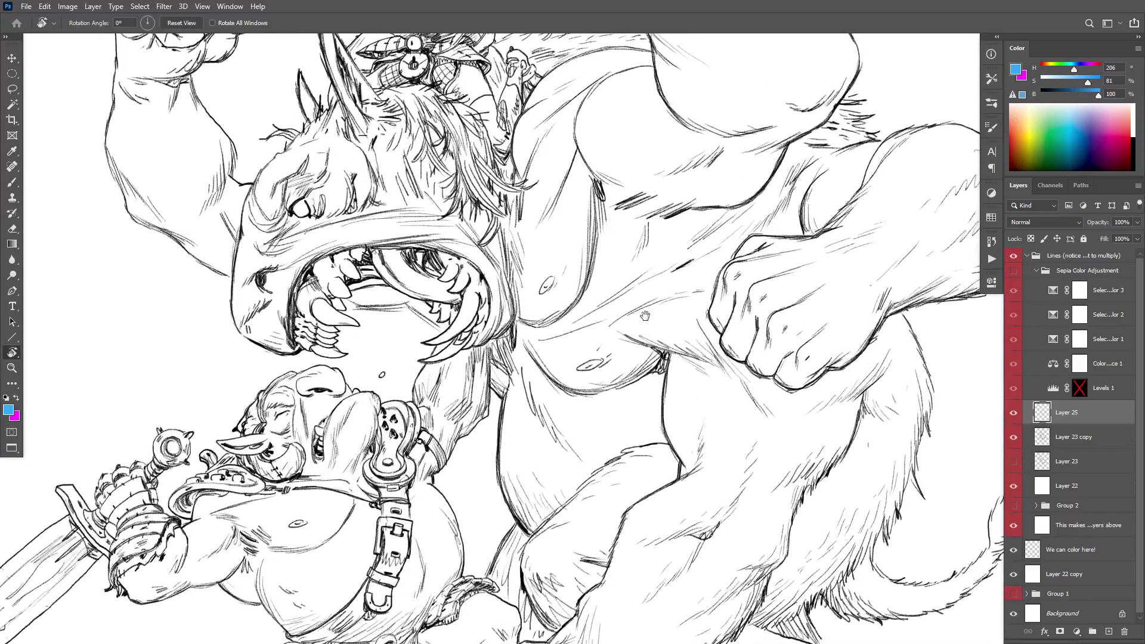
pyautogui.moveTo(610, 336); pyautogui.dragTo(602, 324)
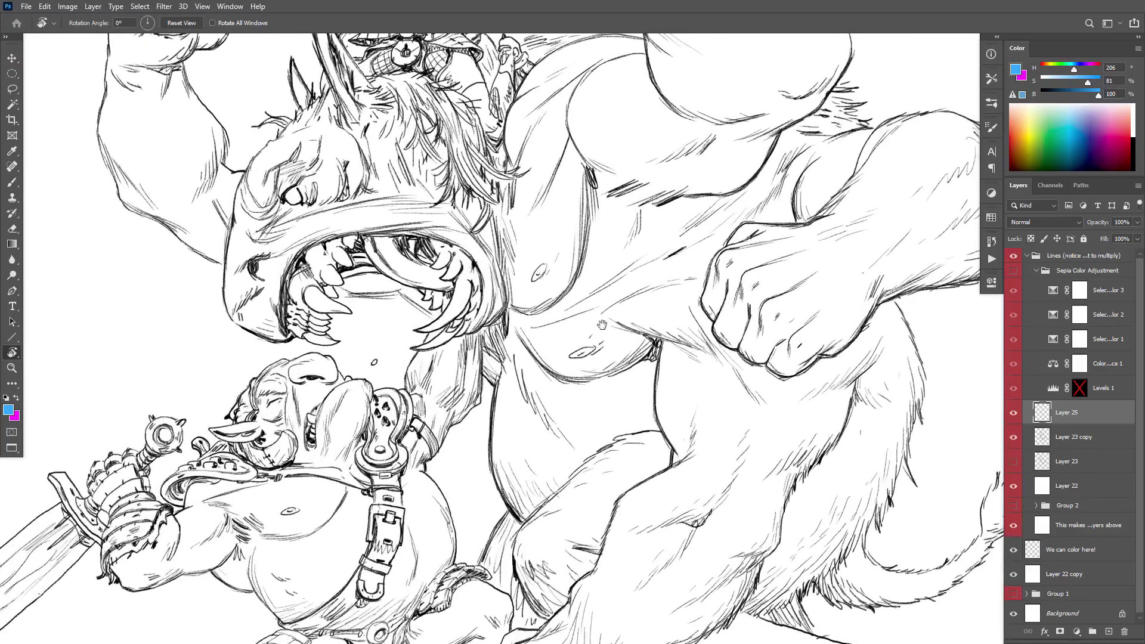
pyautogui.hotkey('ctrl', '0')
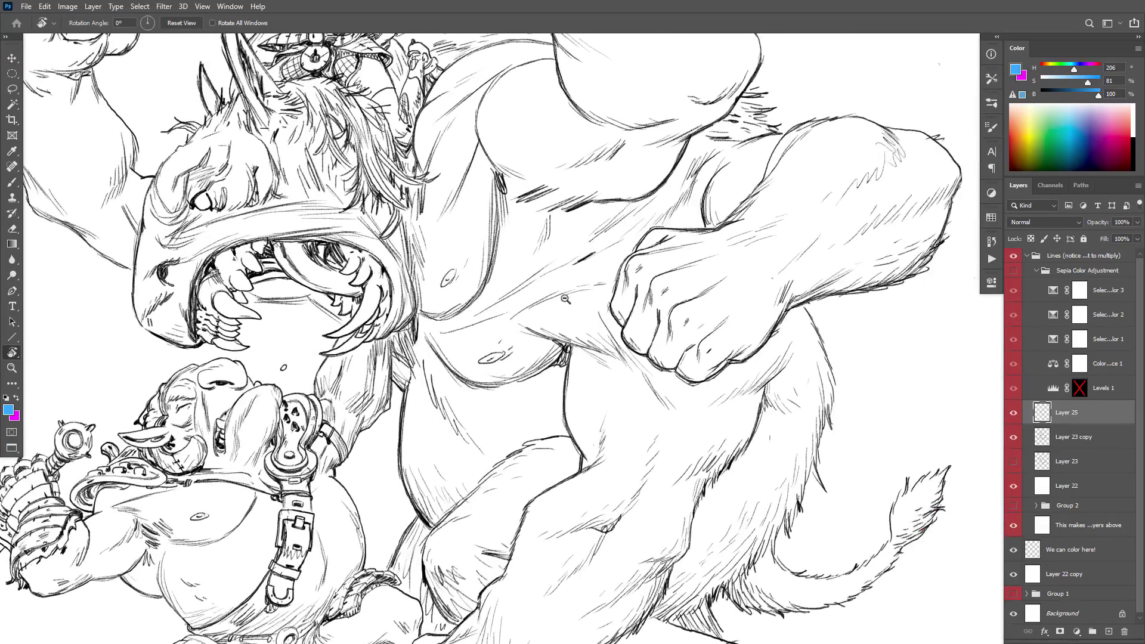
pyautogui.scroll(5, 677, 218)
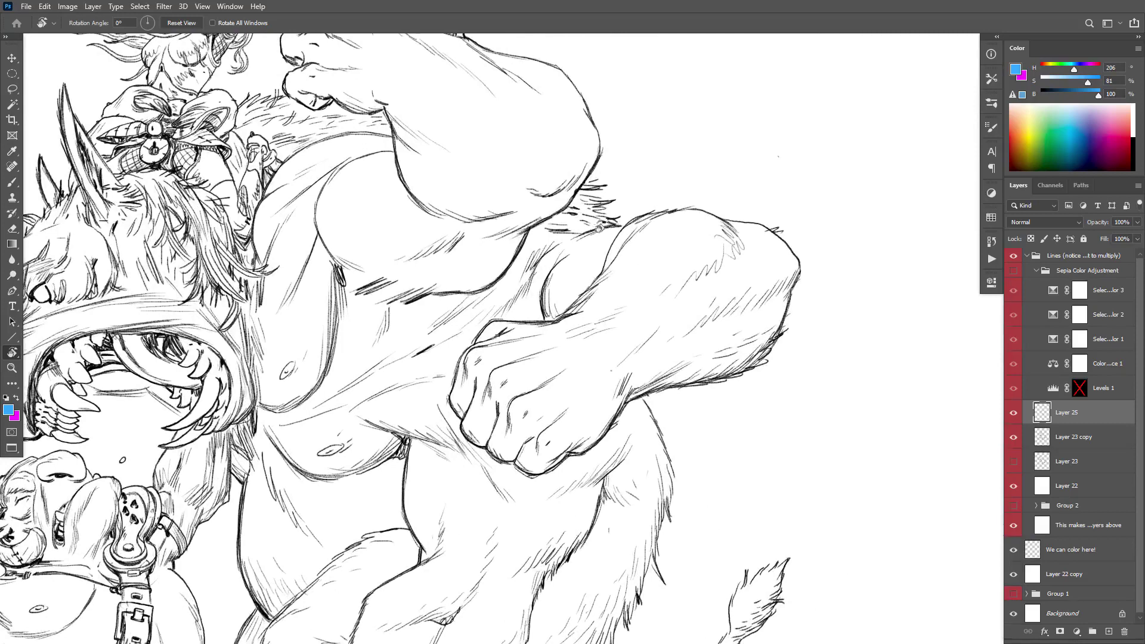
pyautogui.scroll(2, 607, 229)
pyautogui.moveTo(606, 229); pyautogui.dragTo(596, 280)
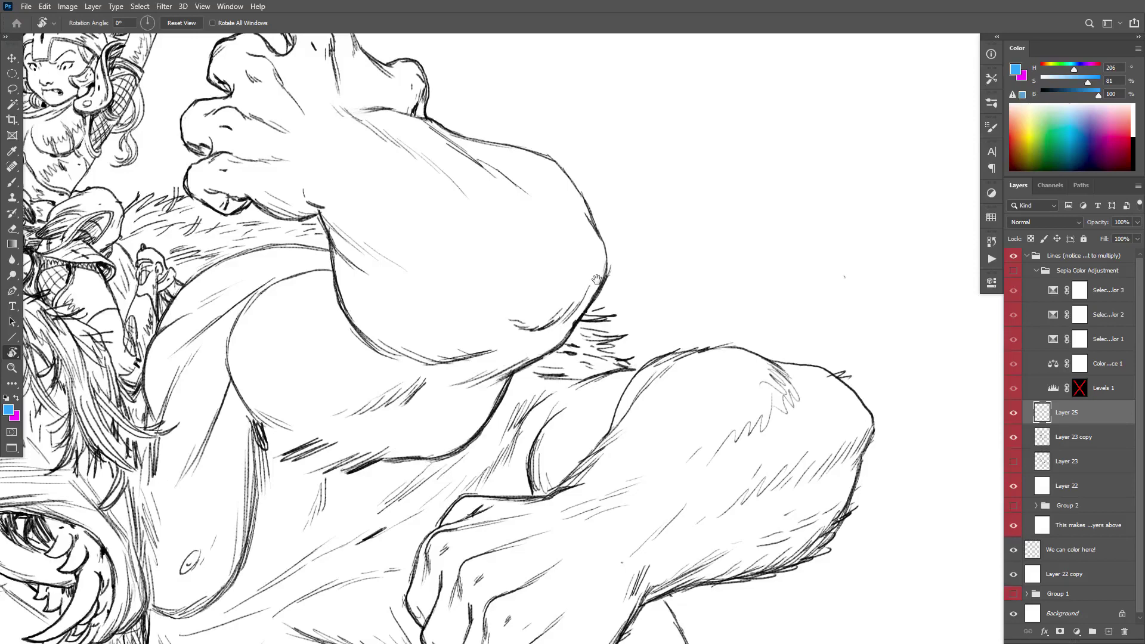
# Step: Return to floating windows and move the Big Fight line art and its coloured version apart for comparison
pyautogui.press('f')
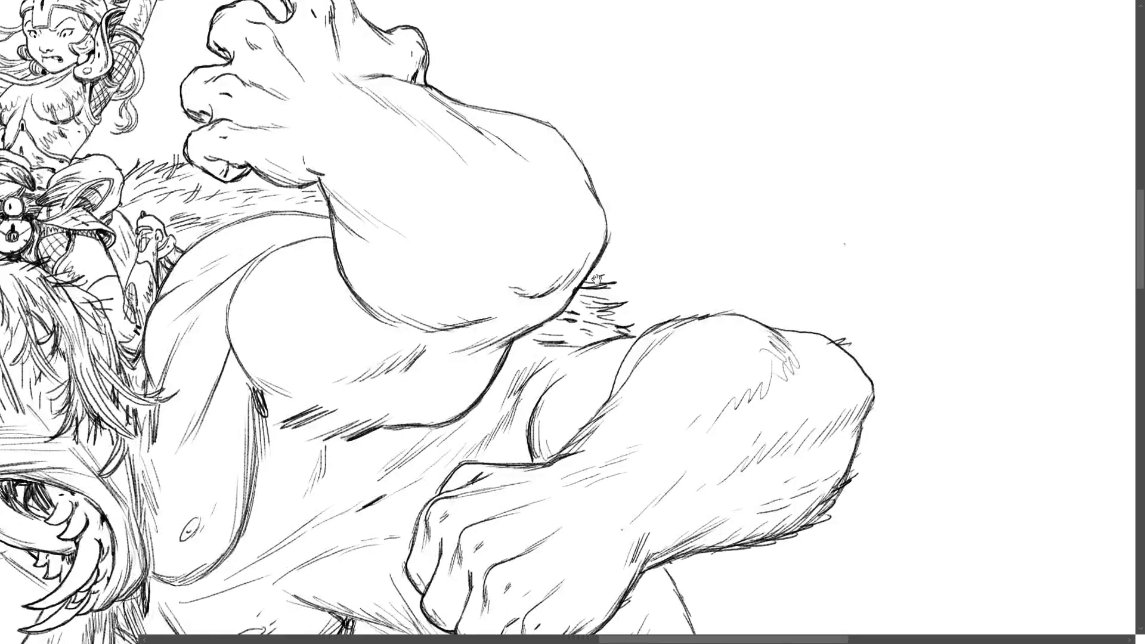
pyautogui.press('f')
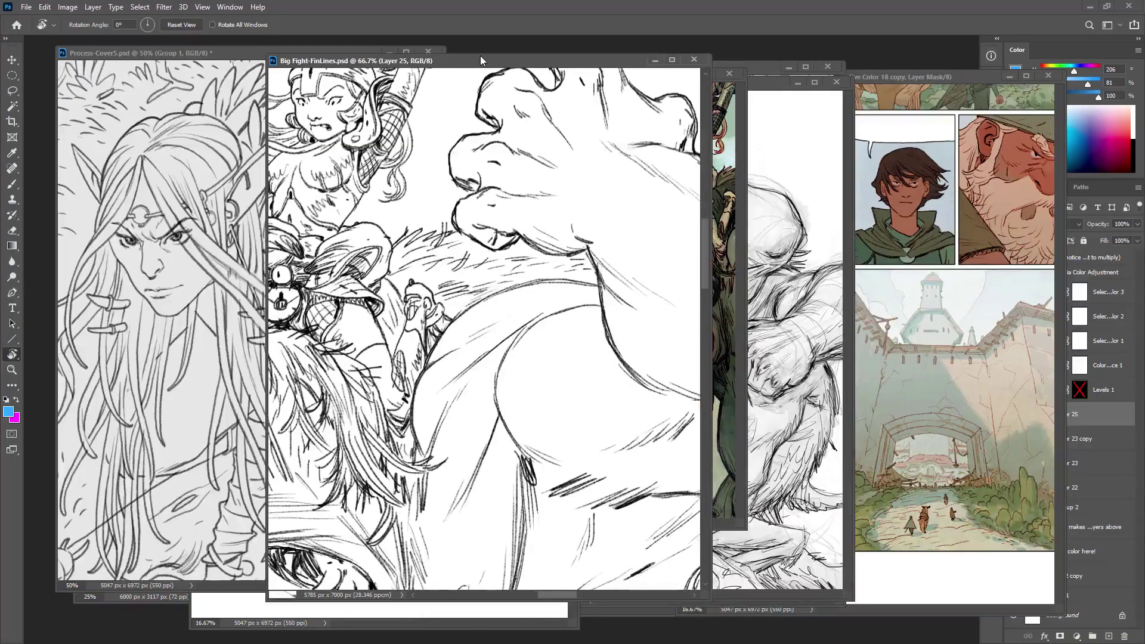
pyautogui.moveTo(481, 56); pyautogui.dragTo(868, 56)
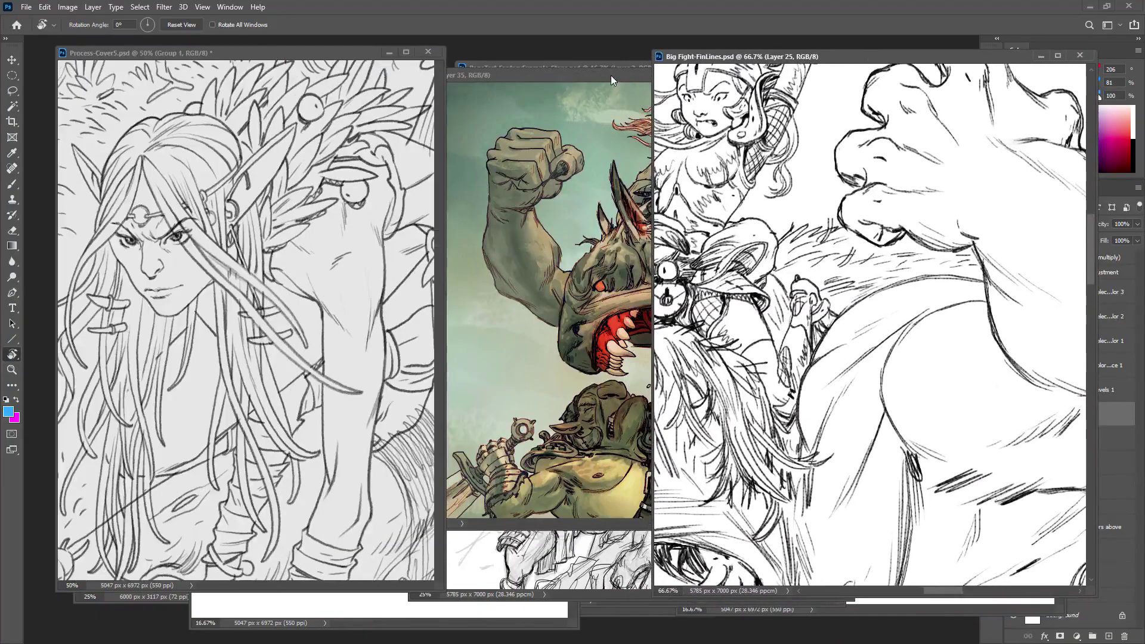
pyautogui.moveTo(610, 75); pyautogui.dragTo(581, 84)
# Step: Show Process-Cover5 full screen with the Finished Lines group hidden and Group 1 and its Saved Lines subgroup visible
pyautogui.click(288, 216)
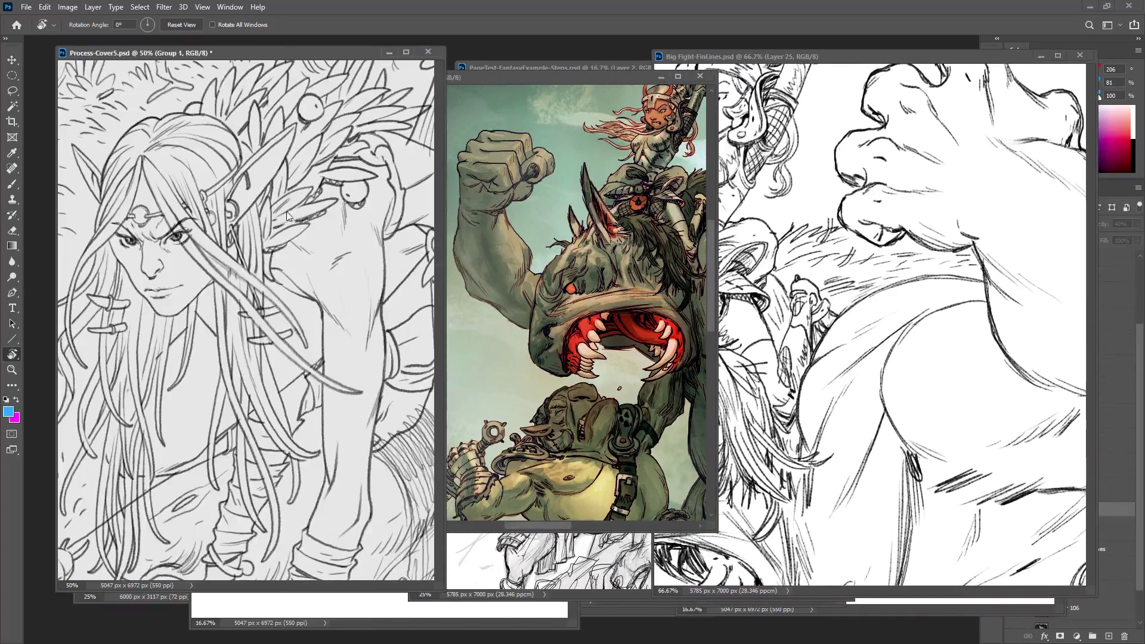
pyautogui.hotkey('ctrl', '-')
pyautogui.press('f')
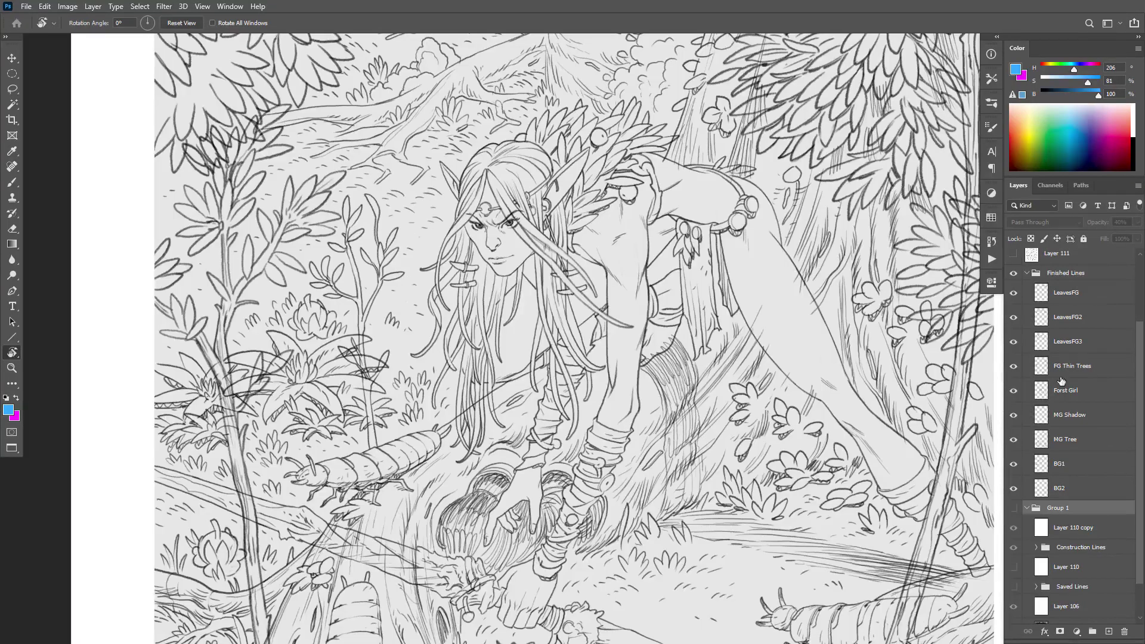
pyautogui.click(1013, 273)
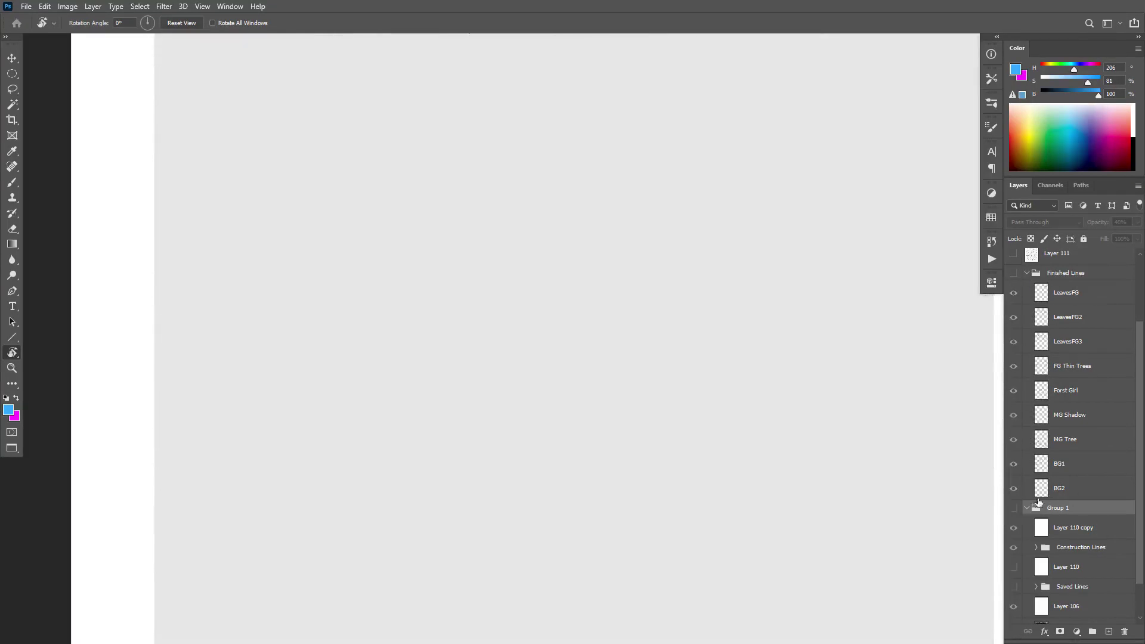
pyautogui.click(1013, 508)
pyautogui.scroll(-1, 725, 399)
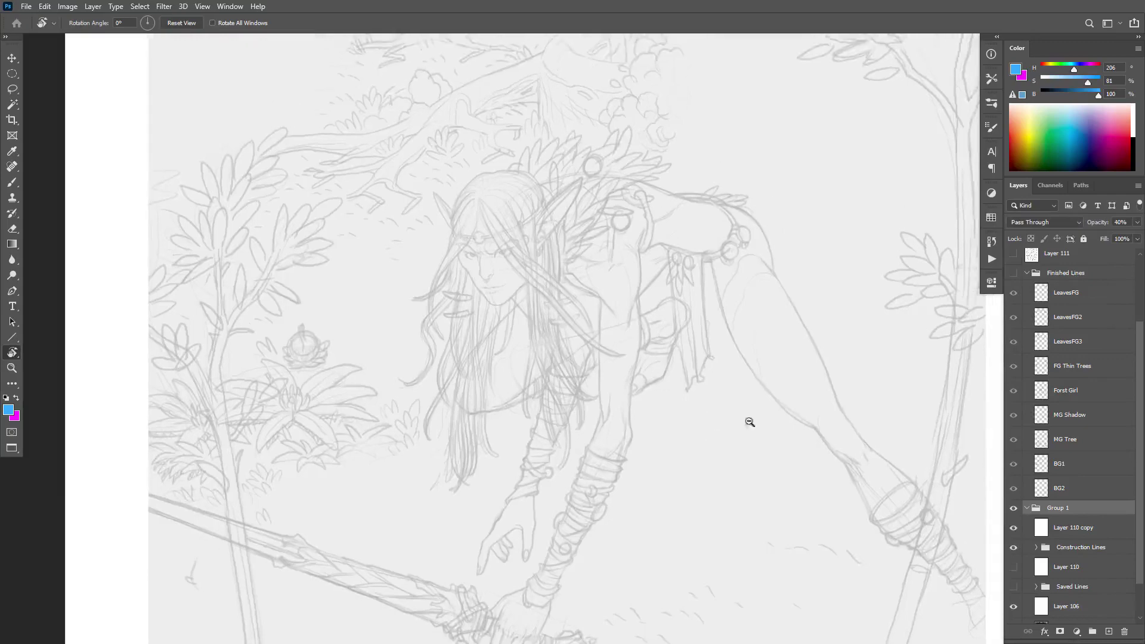
pyautogui.scroll(-1, 750, 422)
pyautogui.click(1014, 586)
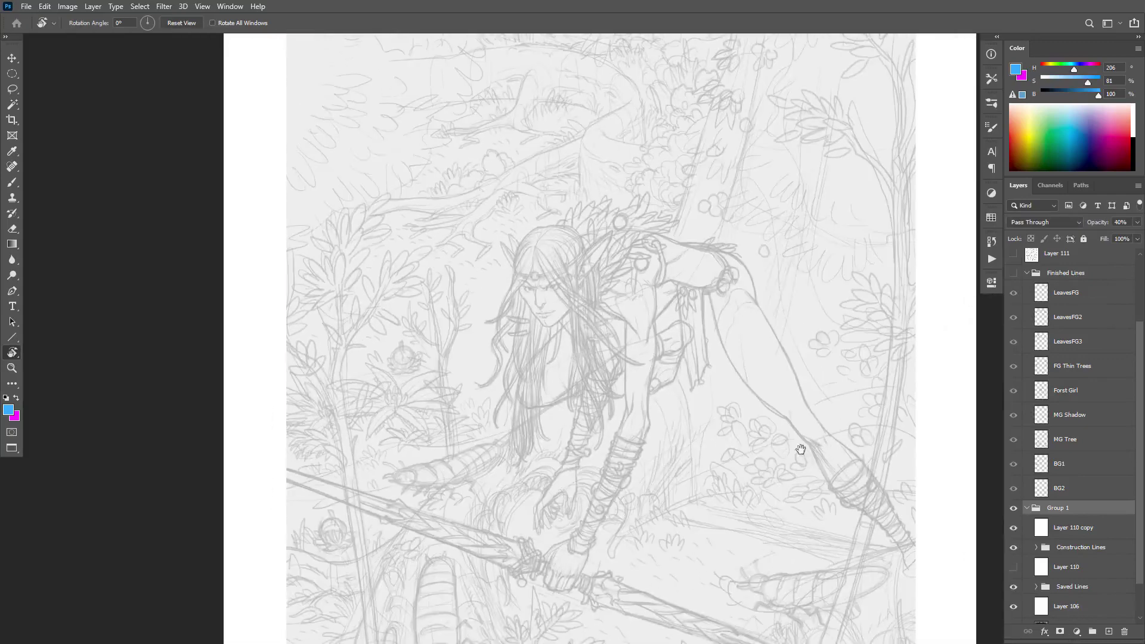
# Step: Hide the Saved Lines group, expand Construction Lines and make its MG Tree and FG Leaves layers visible
pyautogui.moveTo(801, 449); pyautogui.dragTo(797, 478)
pyautogui.click(1014, 587)
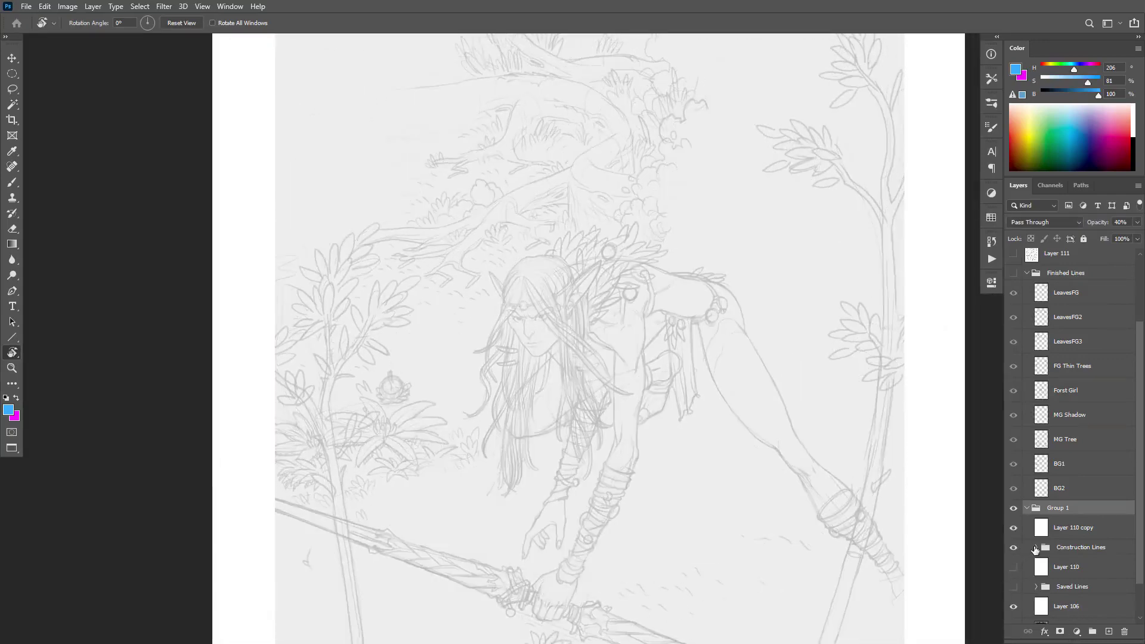
pyautogui.click(1036, 547)
pyautogui.scroll(-2, 1021, 596)
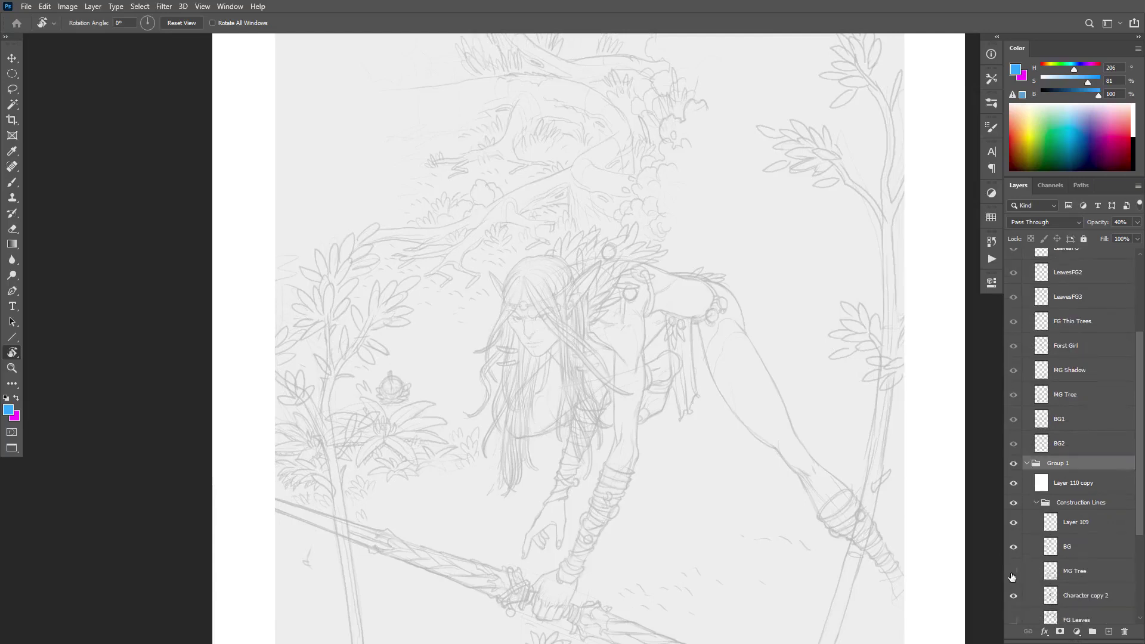
pyautogui.click(1014, 572)
pyautogui.scroll(-2, 1013, 575)
pyautogui.click(1013, 575)
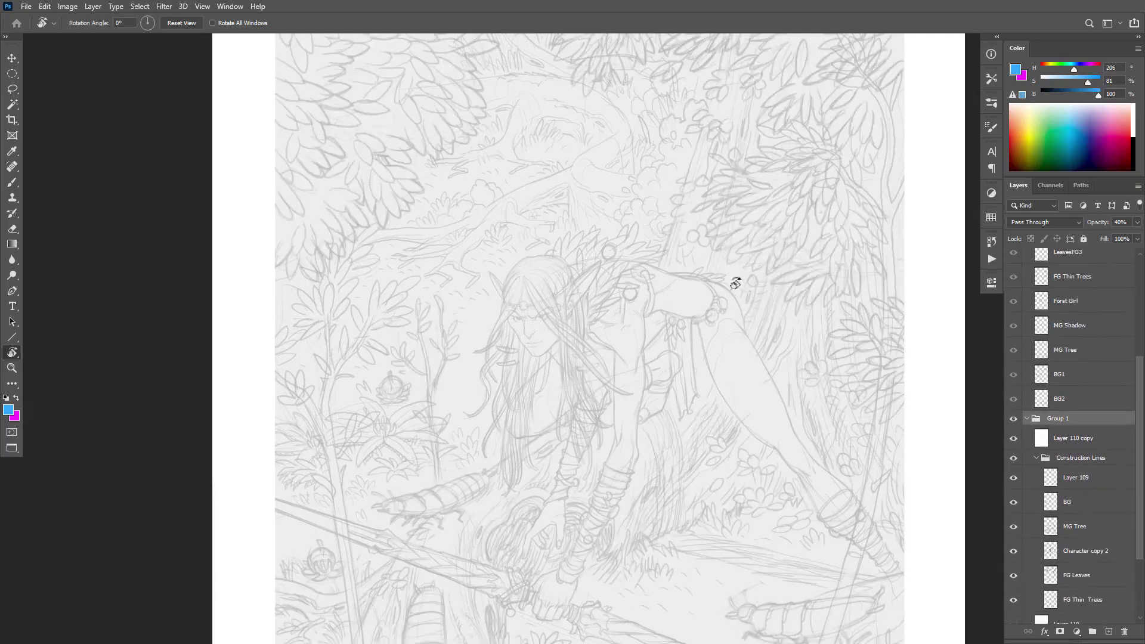
# Step: Show the Finished Lines group over the construction sketch of the forest cover
pyautogui.moveTo(736, 284); pyautogui.dragTo(746, 386)
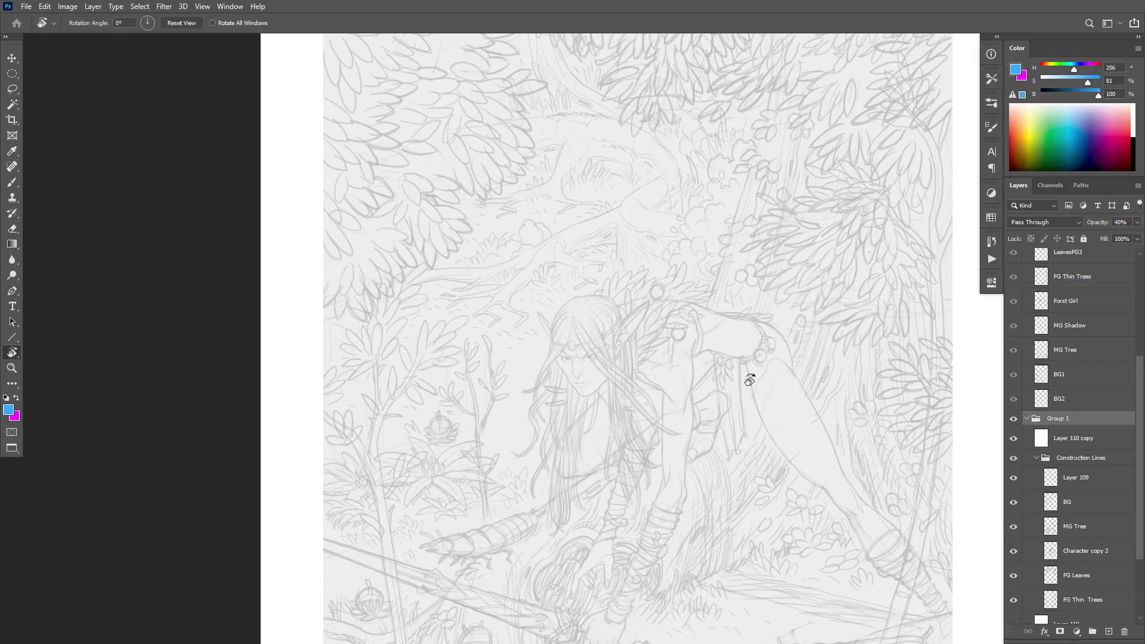
pyautogui.moveTo(609, 402)
pyautogui.mouseDown()
pyautogui.moveTo(655, 405)
pyautogui.moveTo(616, 416)
pyautogui.moveTo(532, 370)
pyautogui.mouseUp()
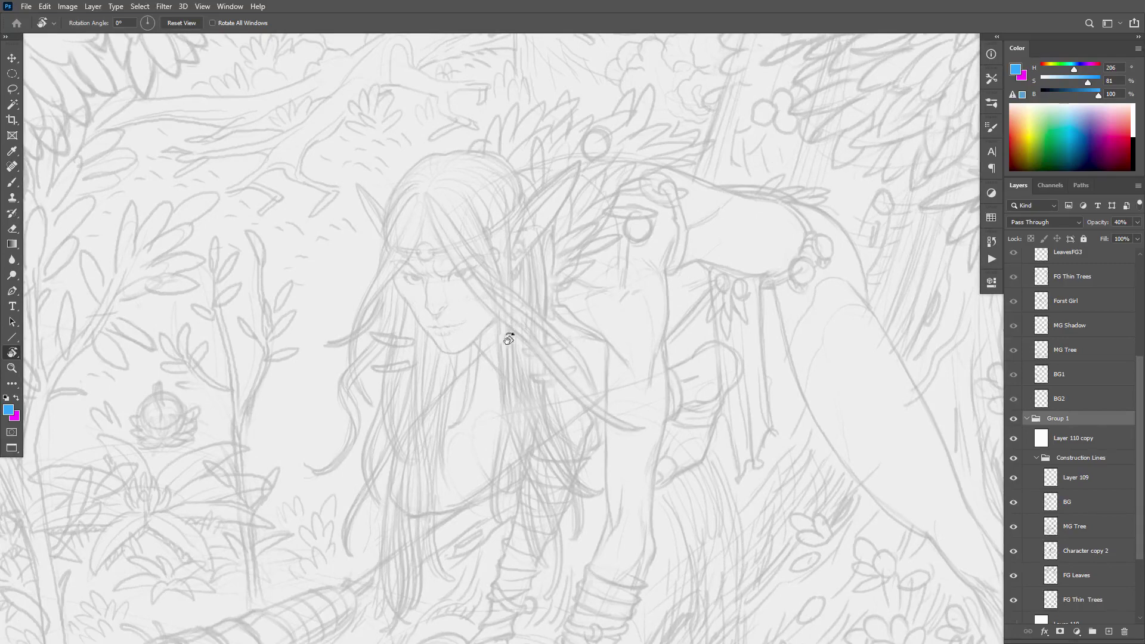
pyautogui.scroll(-5, 508, 339)
pyautogui.hscroll(-5, 541, 338)
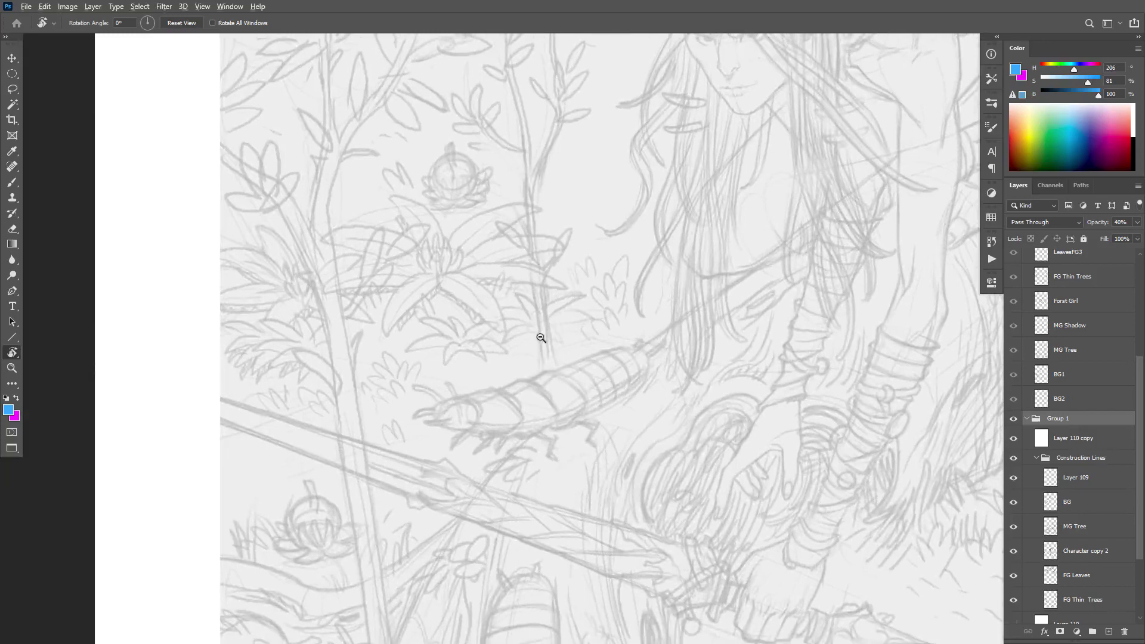
pyautogui.scroll(-2, 541, 338)
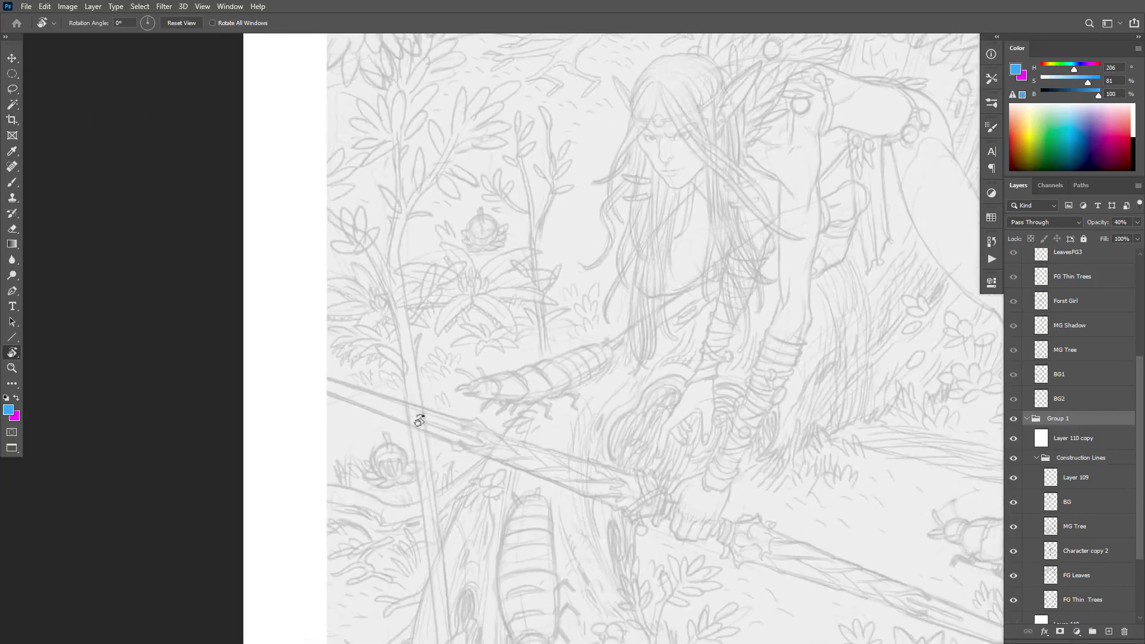
pyautogui.moveTo(534, 478); pyautogui.dragTo(534, 505)
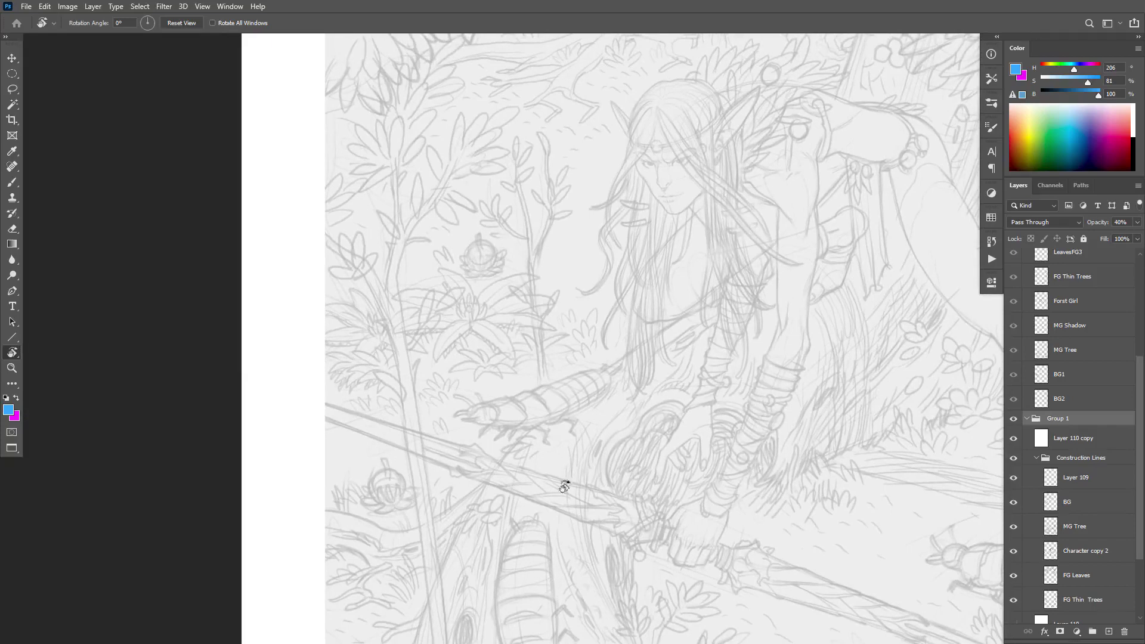
pyautogui.scroll(5, 1016, 388)
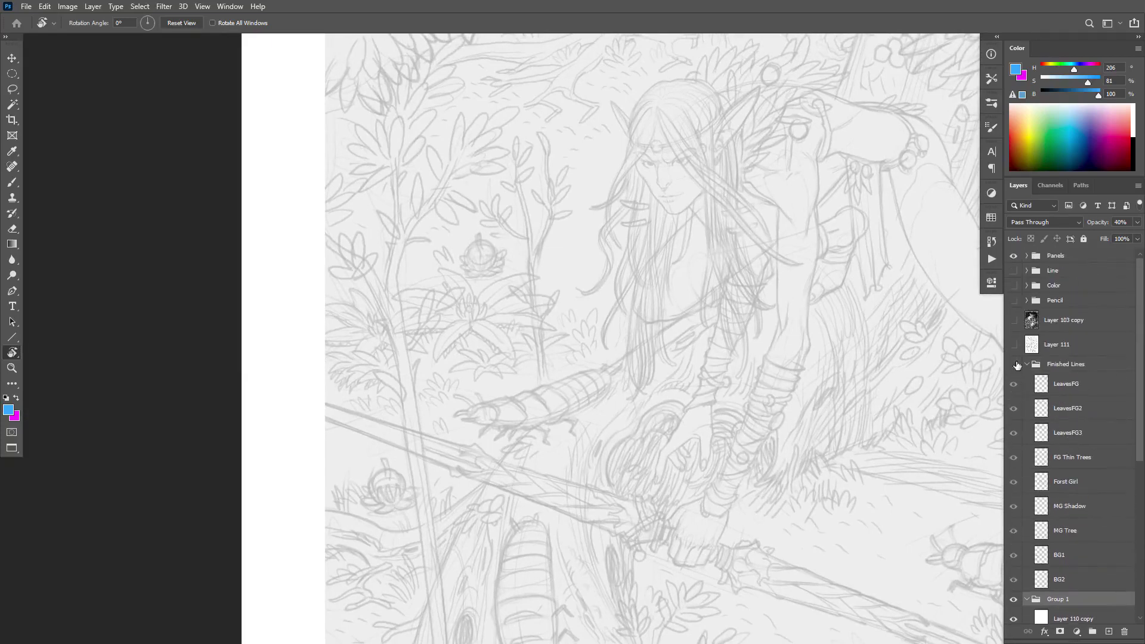
pyautogui.click(1014, 364)
# Step: Compare the inked insects, plants and elf with the sketch beneath, switching the Finished Lines group off and back on
pyautogui.click(621, 460)
pyautogui.click(621, 460)
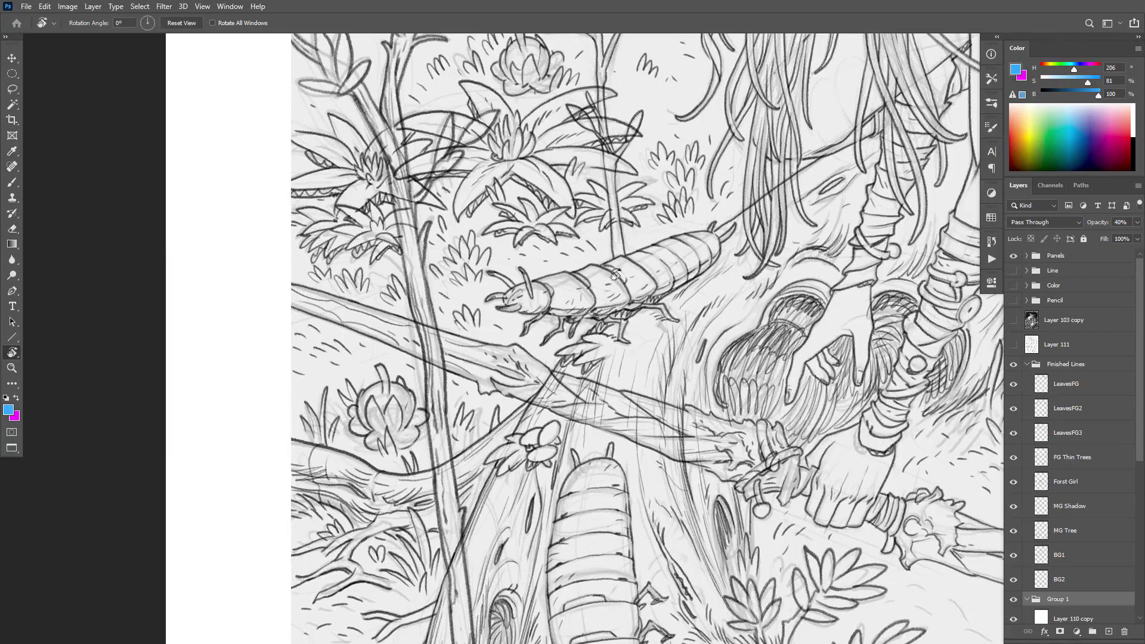
pyautogui.keyDown('alt'); pyautogui.click(651, 314); pyautogui.keyUp('alt')
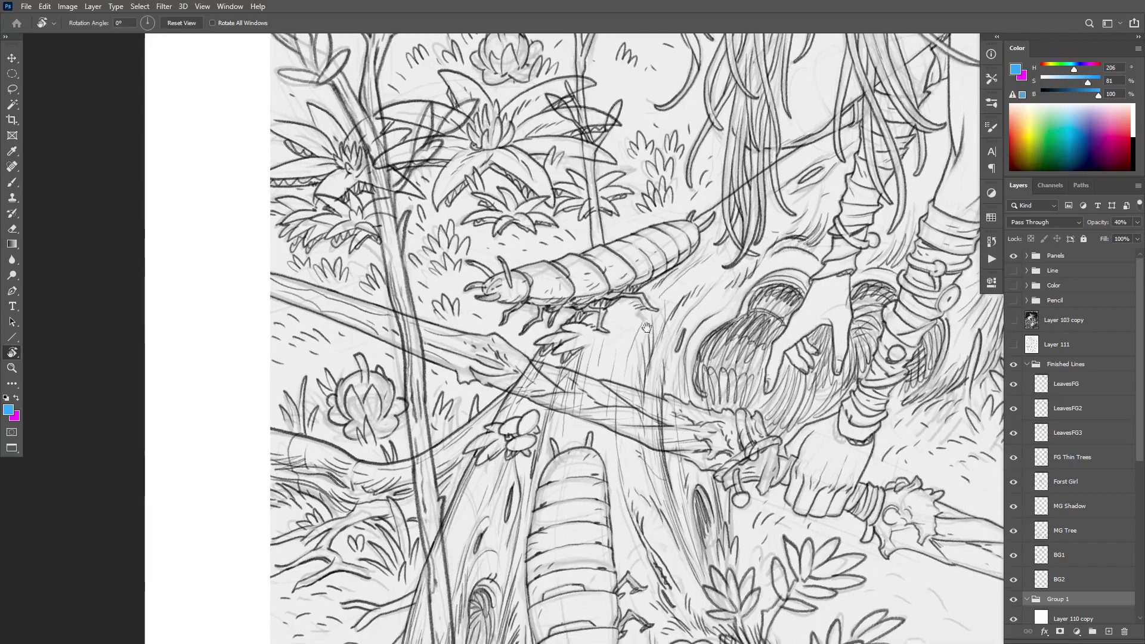
pyautogui.keyDown('alt'); pyautogui.click(639, 330); pyautogui.keyUp('alt')
pyautogui.keyDown('alt'); pyautogui.click(639, 329); pyautogui.keyUp('alt')
pyautogui.scroll(-3, 626, 215)
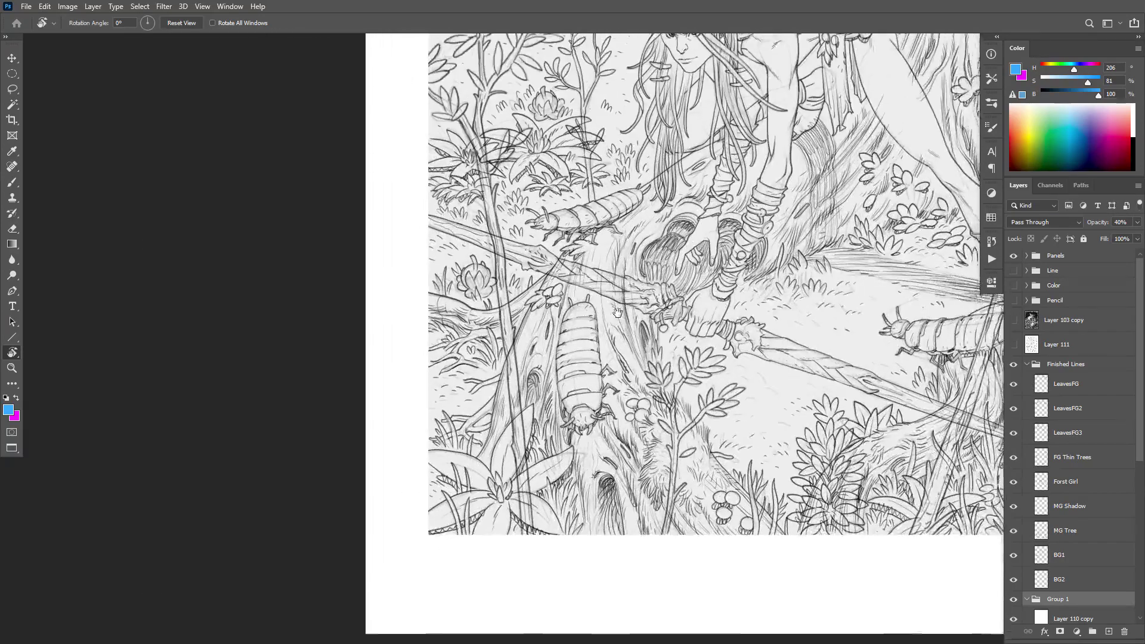
pyautogui.scroll(3, 621, 328)
pyautogui.keyDown('ctrl'); pyautogui.click(717, 270); pyautogui.keyUp('ctrl')
pyautogui.scroll(2, 739, 257)
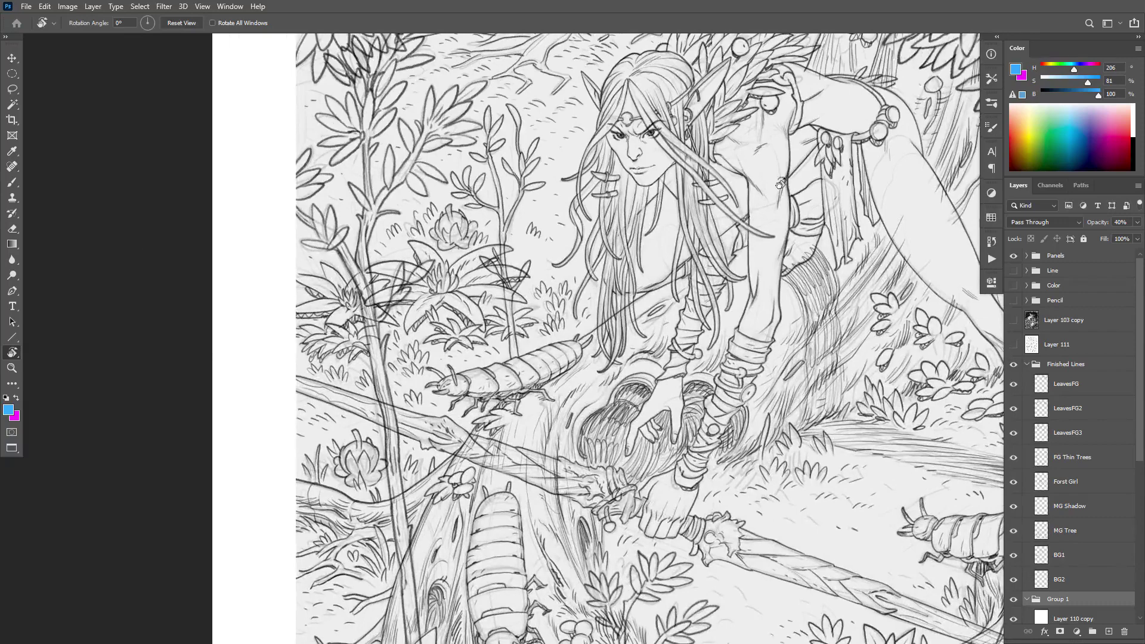
pyautogui.moveTo(758, 248); pyautogui.dragTo(725, 281)
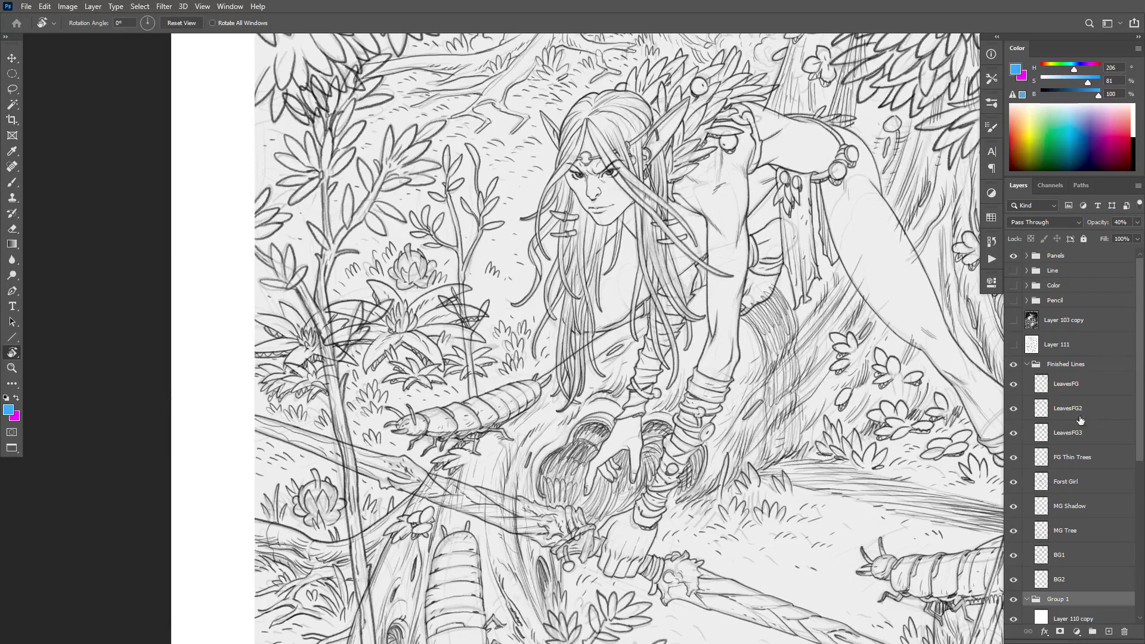
pyautogui.click(1013, 363)
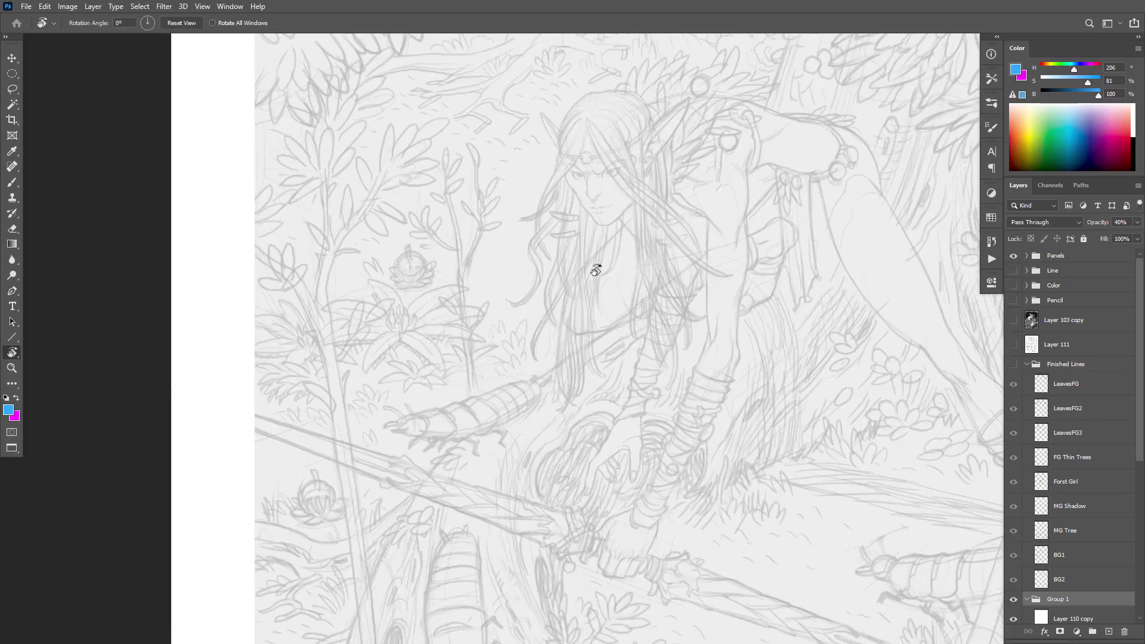
pyautogui.click(1014, 364)
# Step: Hide every layer in the Finished Lines group except Forst Girl
pyautogui.moveTo(714, 317); pyautogui.dragTo(716, 368)
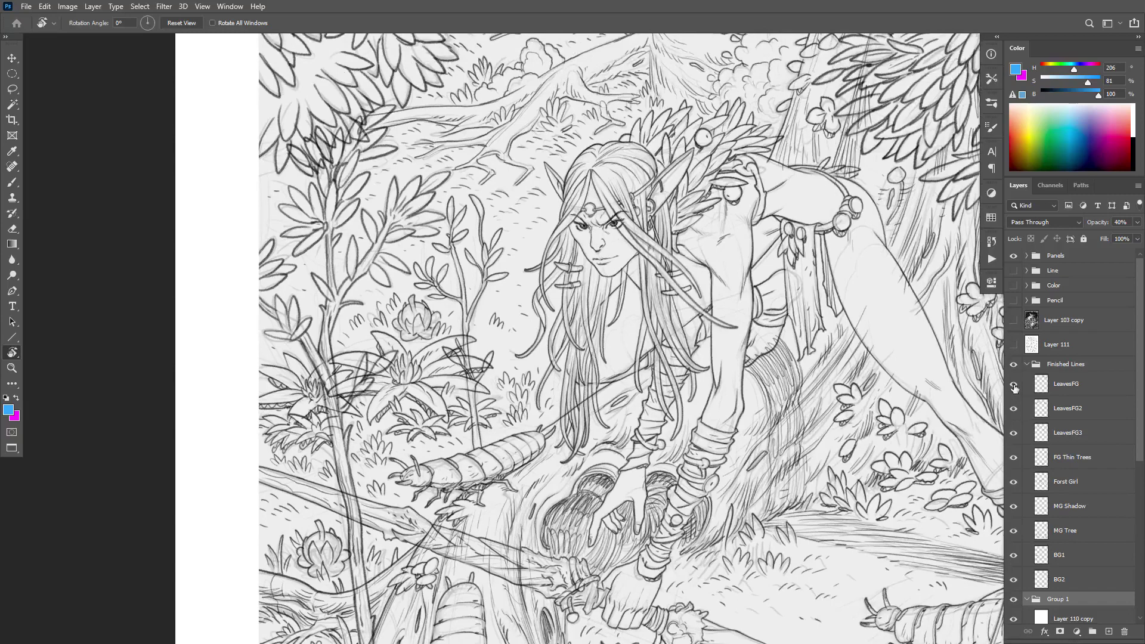
pyautogui.moveTo(1013, 384); pyautogui.dragTo(1014, 530)
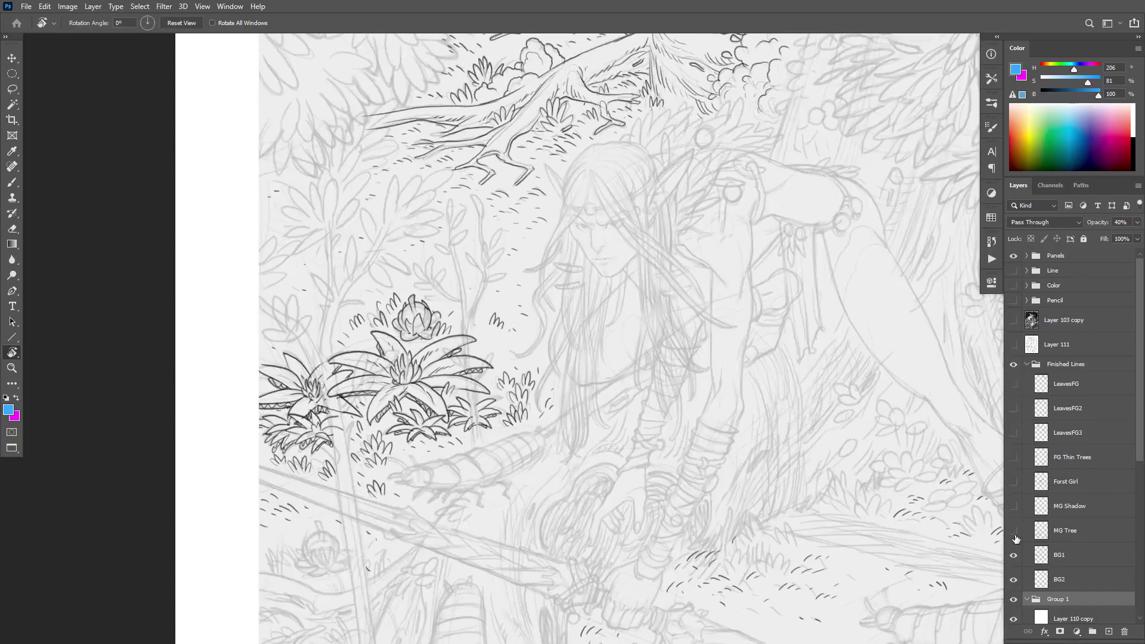
pyautogui.click(1013, 555)
pyautogui.click(1013, 481)
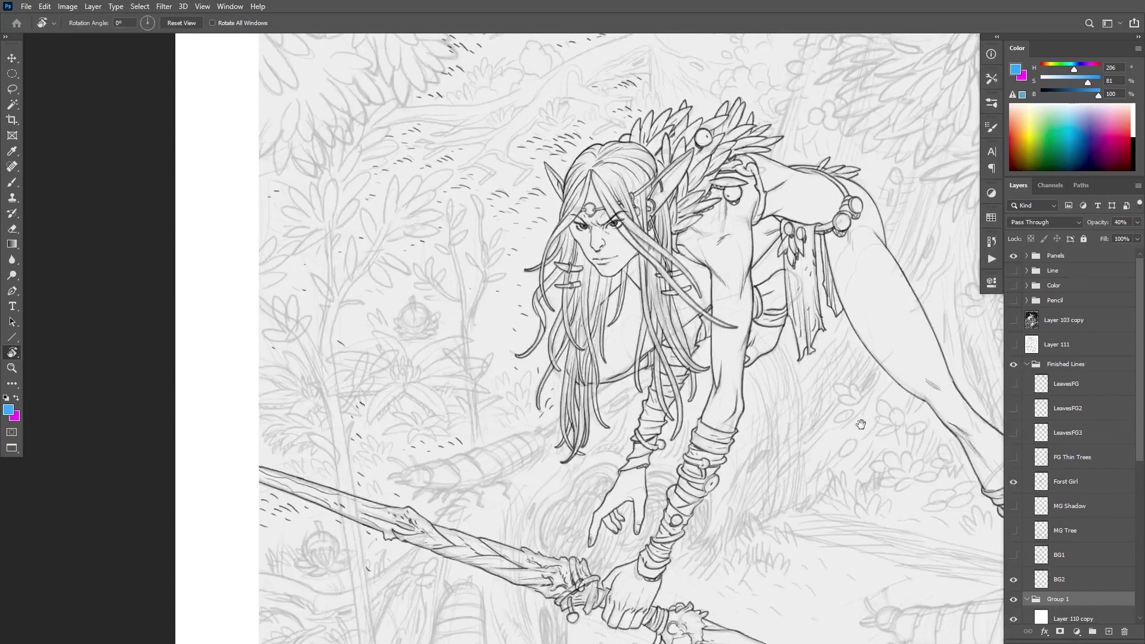
pyautogui.moveTo(870, 429); pyautogui.dragTo(863, 470)
pyautogui.click(1014, 579)
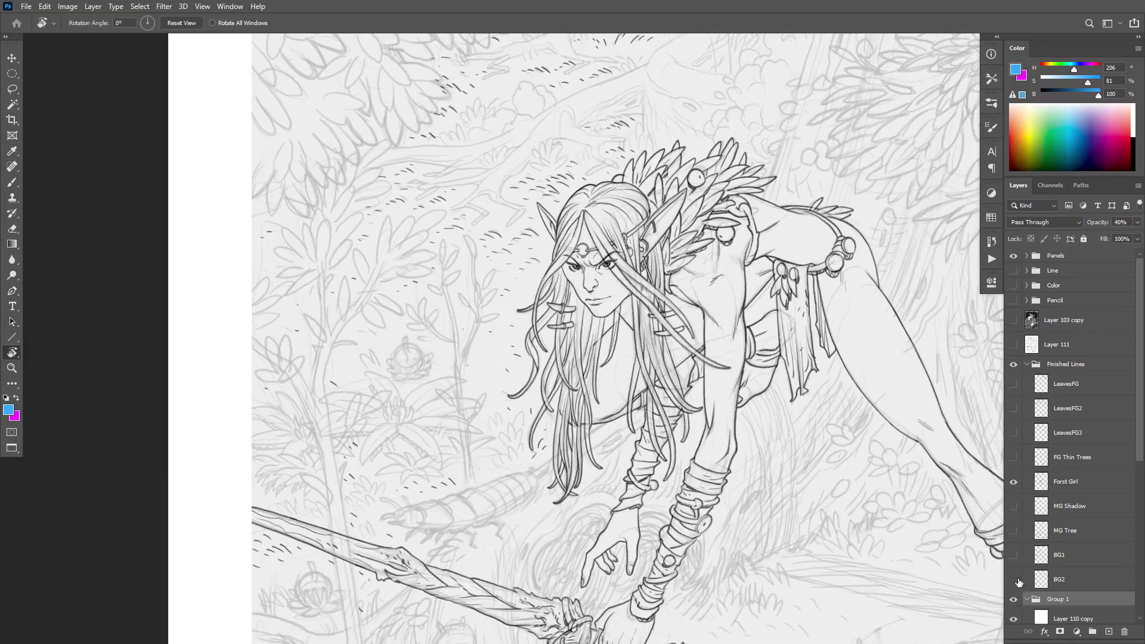
# Step: Fade the sketch behind the inked elf by setting the opacity of Layer 110 copy in Group 1 to 70%
pyautogui.moveTo(825, 429)
pyautogui.mouseDown()
pyautogui.moveTo(754, 403)
pyautogui.moveTo(768, 341)
pyautogui.mouseUp()
pyautogui.scroll(2, 735, 307)
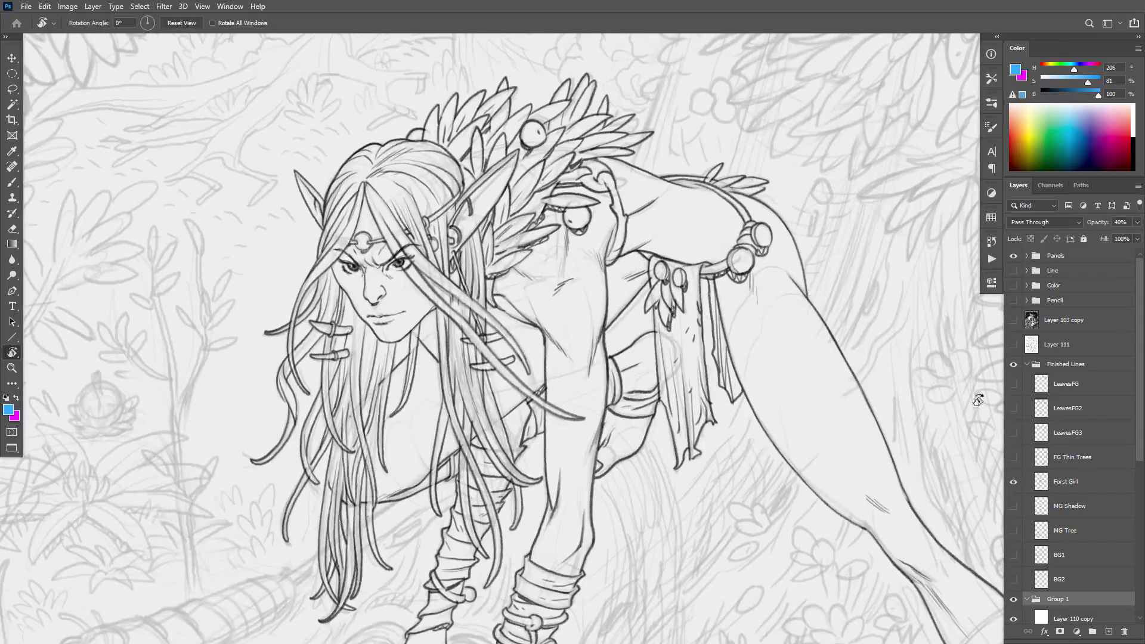
pyautogui.scroll(-3, 1052, 531)
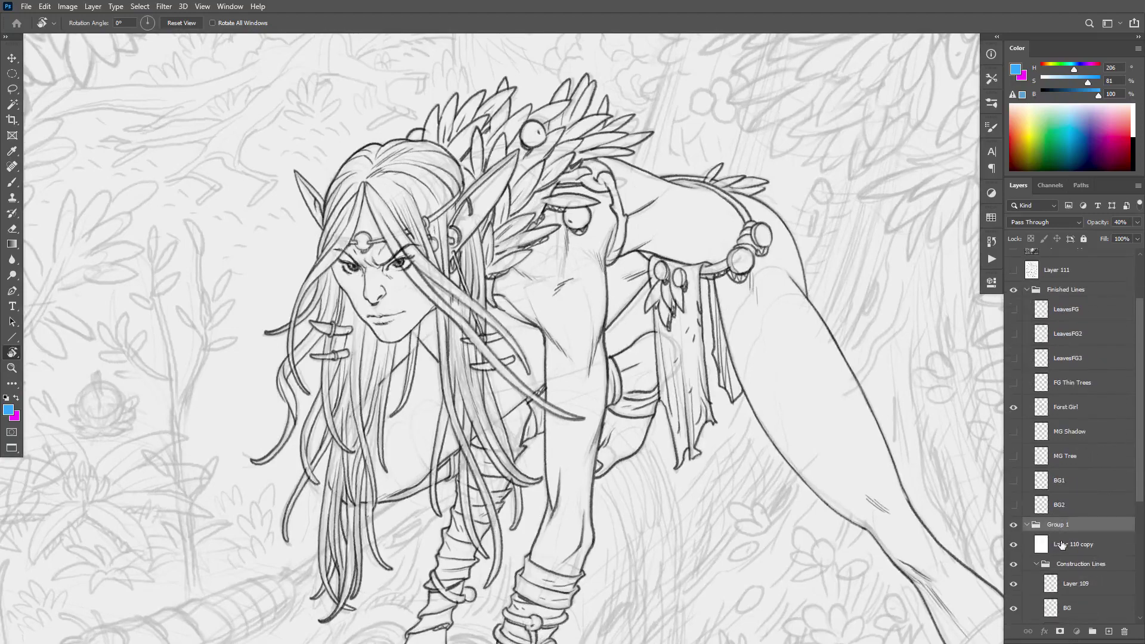
pyautogui.click(1051, 541)
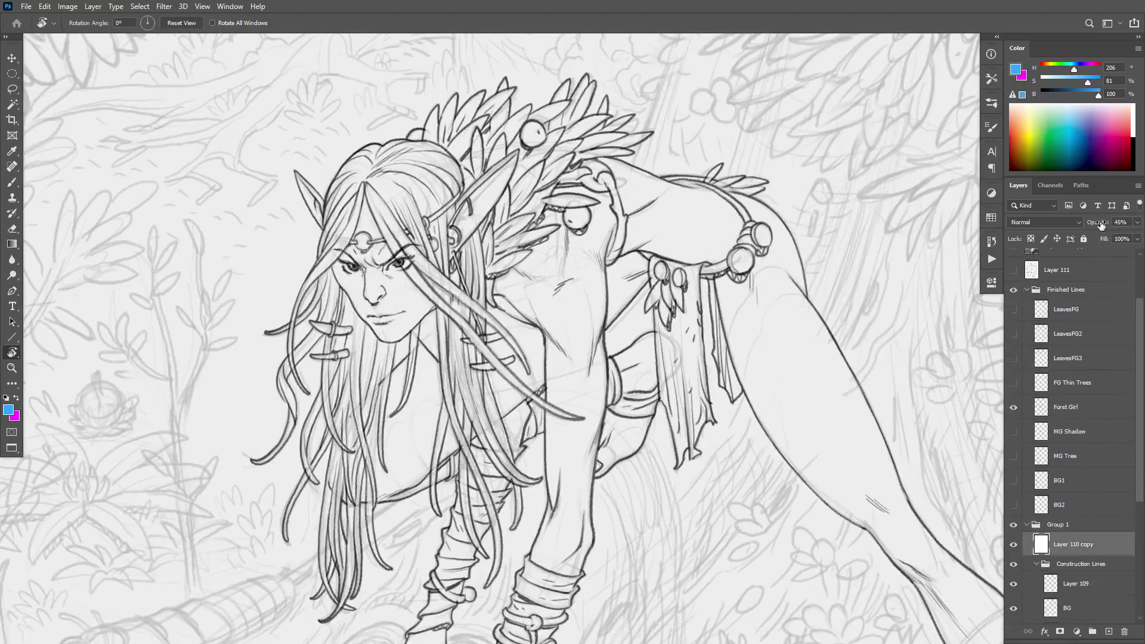
pyautogui.moveTo(1101, 224); pyautogui.dragTo(1116, 223)
# Step: Set the opacity of Layer 110 copy to 0% so the sketch shows at full strength behind the figure
pyautogui.scroll(-6, 777, 349)
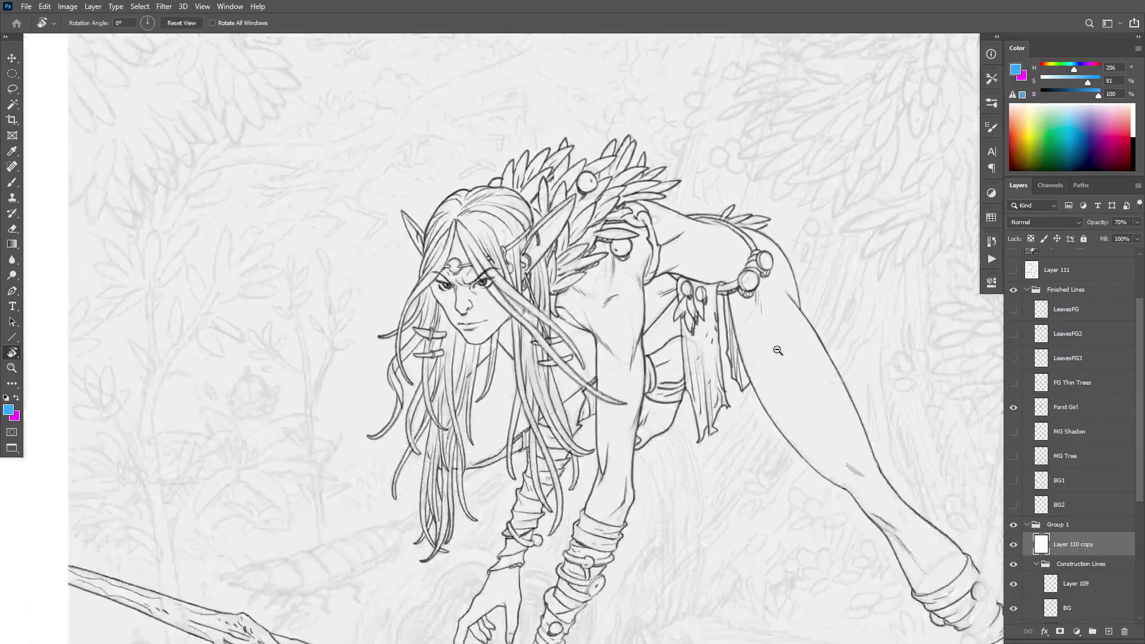
pyautogui.scroll(6, 803, 324)
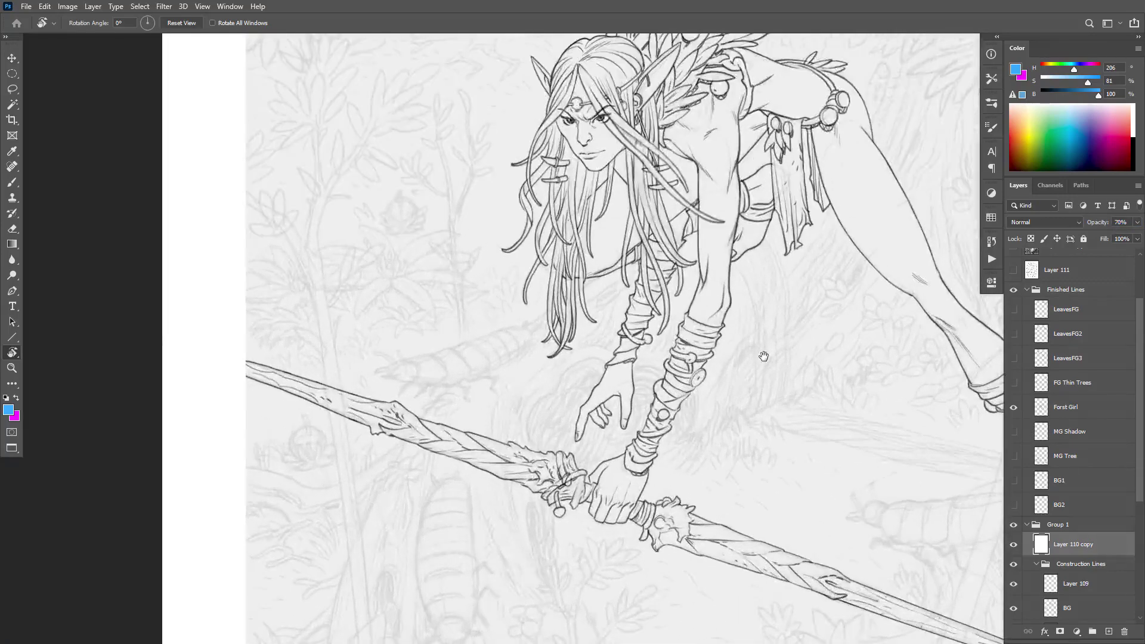
pyautogui.scroll(-3, 755, 472)
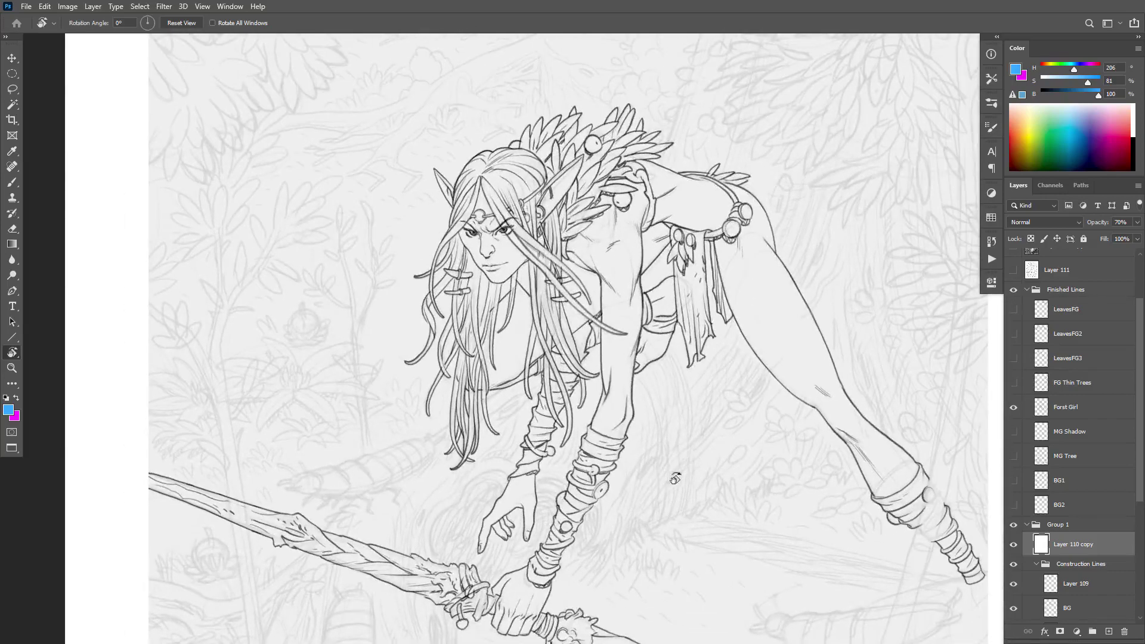
pyautogui.moveTo(682, 436); pyautogui.dragTo(690, 434)
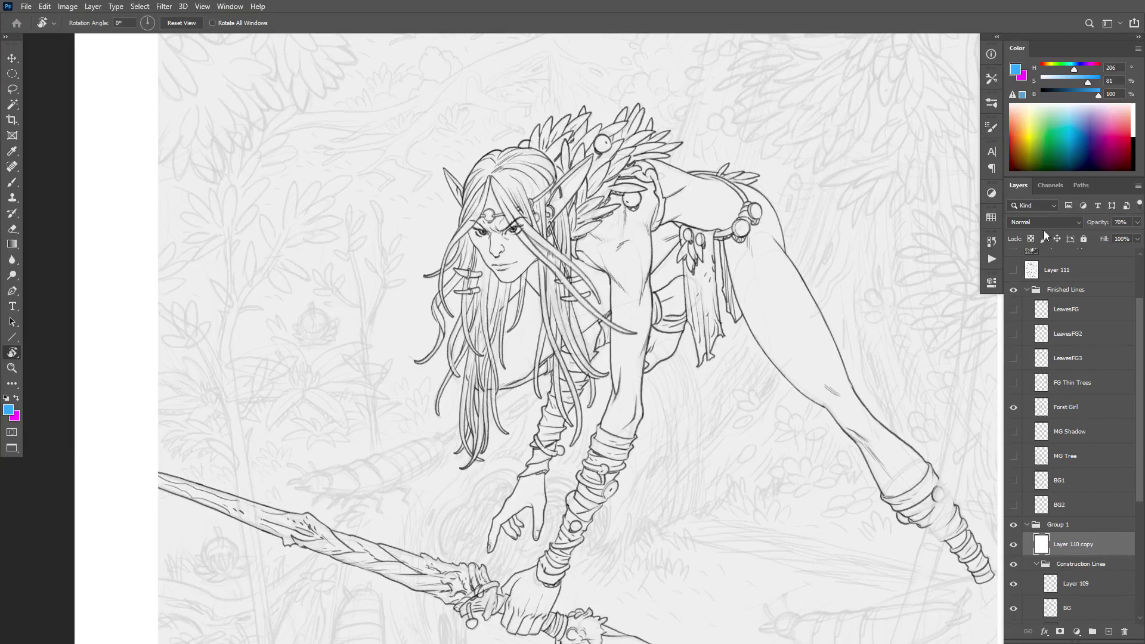
pyautogui.moveTo(1107, 218); pyautogui.dragTo(1040, 221)
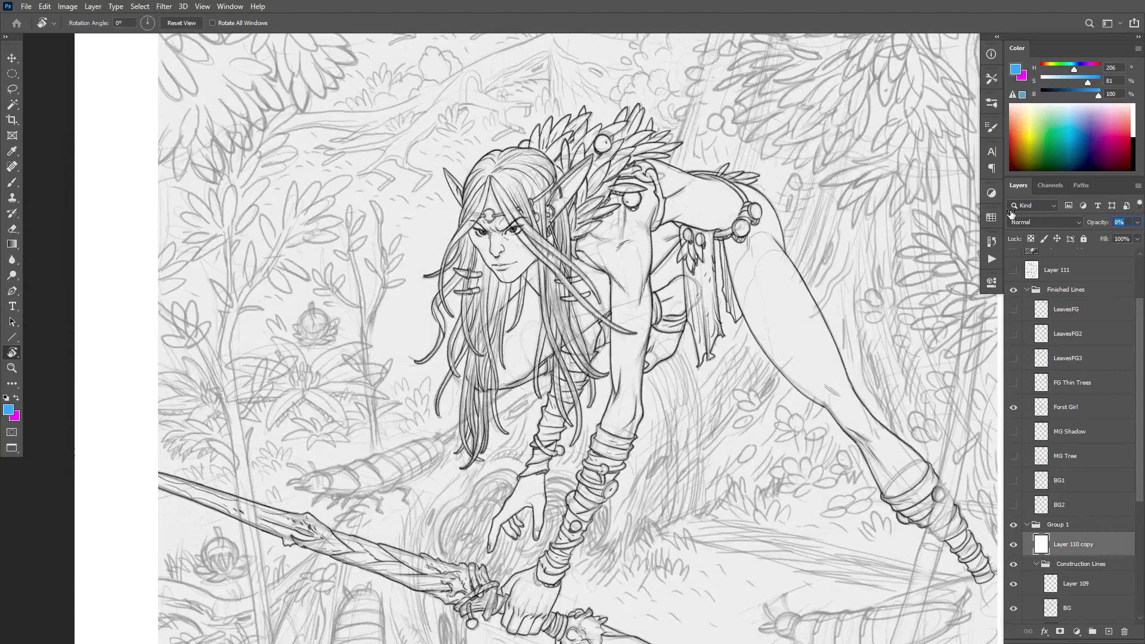
pyautogui.press('Return')
# Step: Compare the inked elf with and without the sketch by hiding Group 1 and showing it again
pyautogui.scroll(-3, 667, 395)
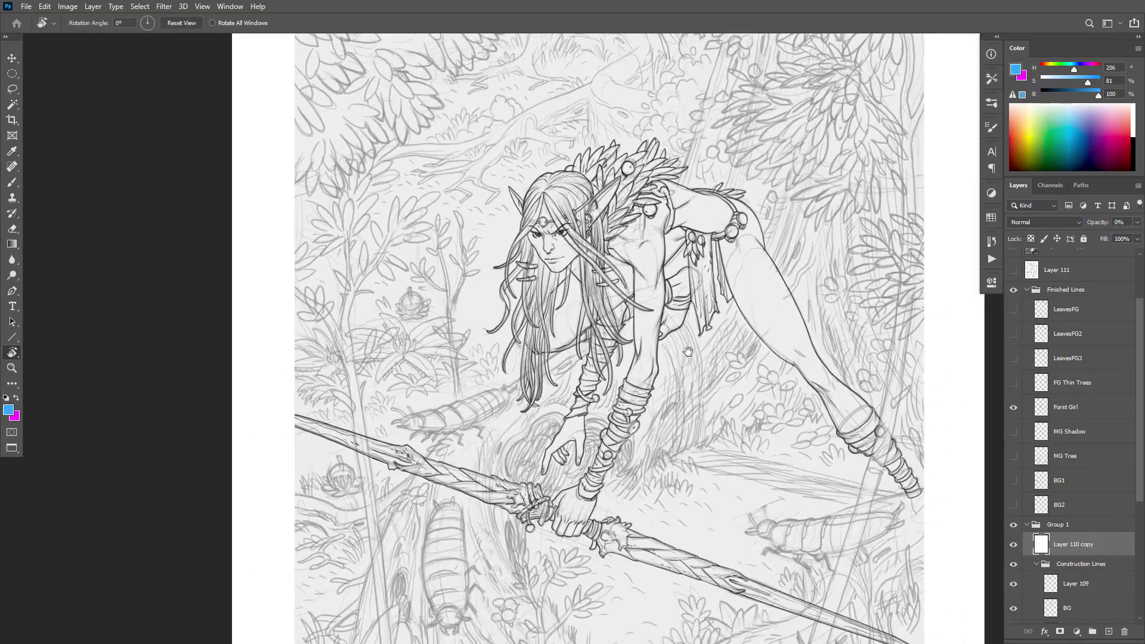
pyautogui.scroll(2, 665, 278)
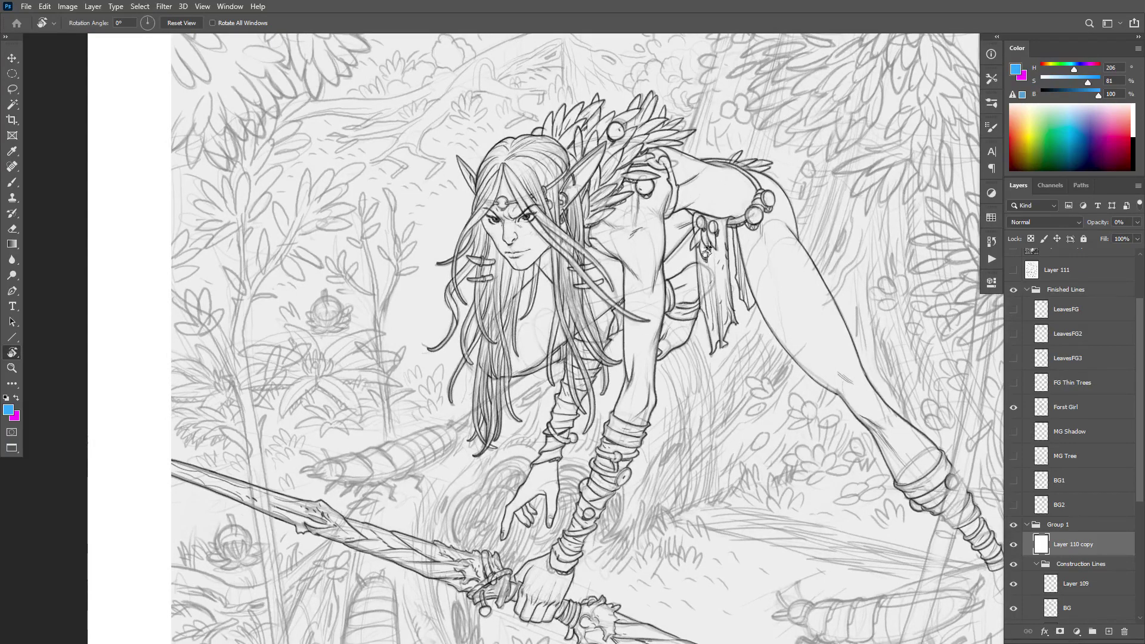
pyautogui.click(1014, 528)
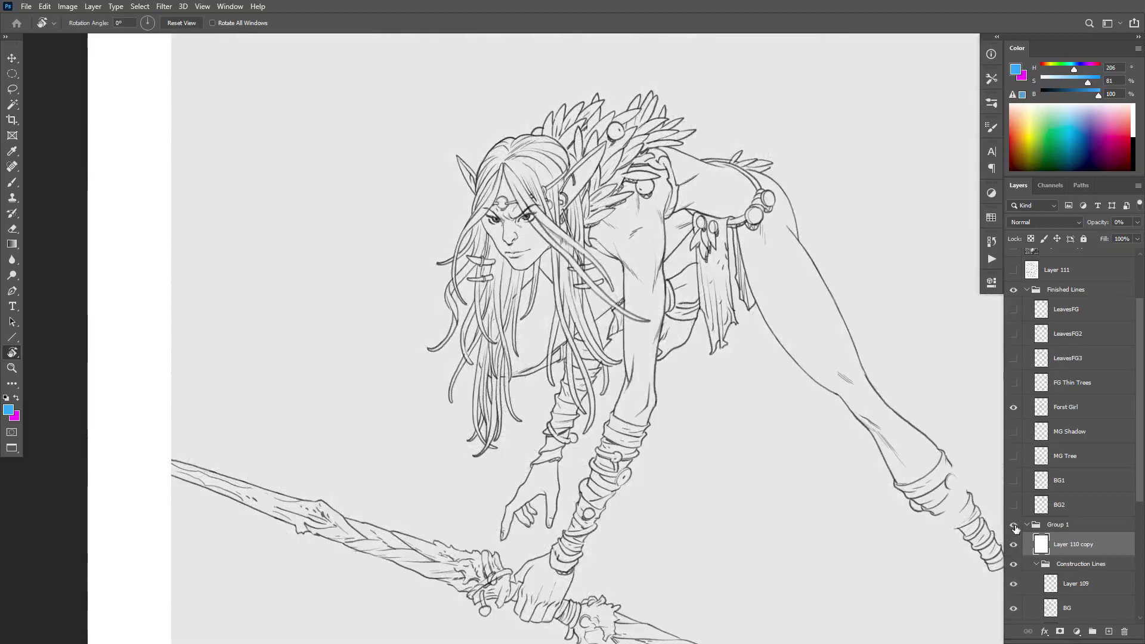
pyautogui.click(1014, 527)
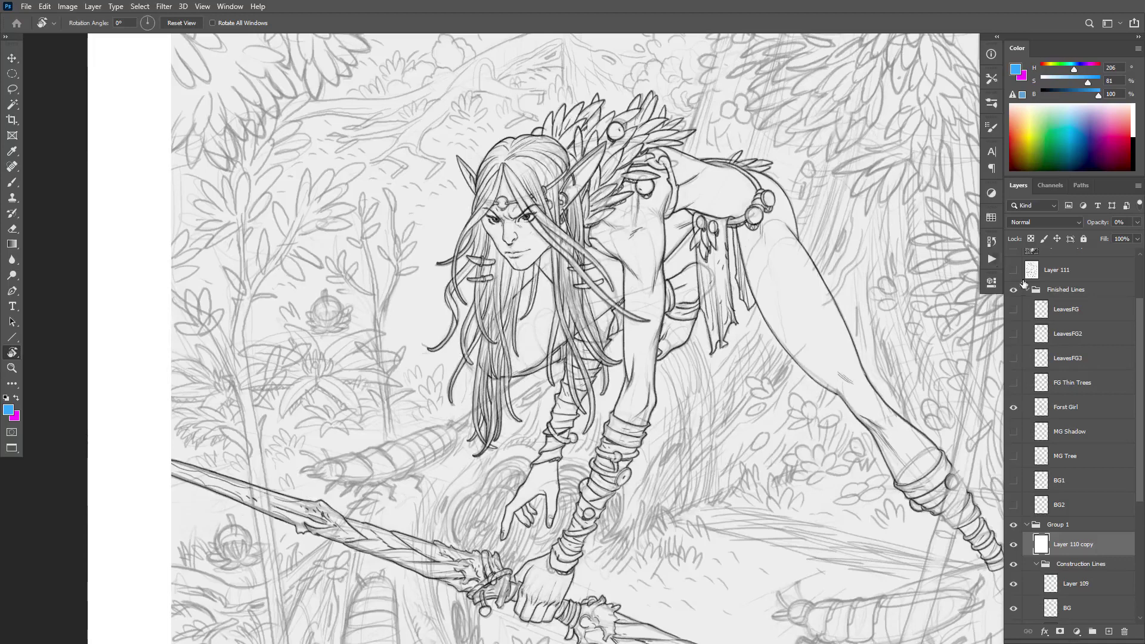
# Step: Set the opacity of Layer 110 copy to 63% and switch Group 1 off and on to check the line art
pyautogui.moveTo(1102, 223); pyautogui.dragTo(1135, 221)
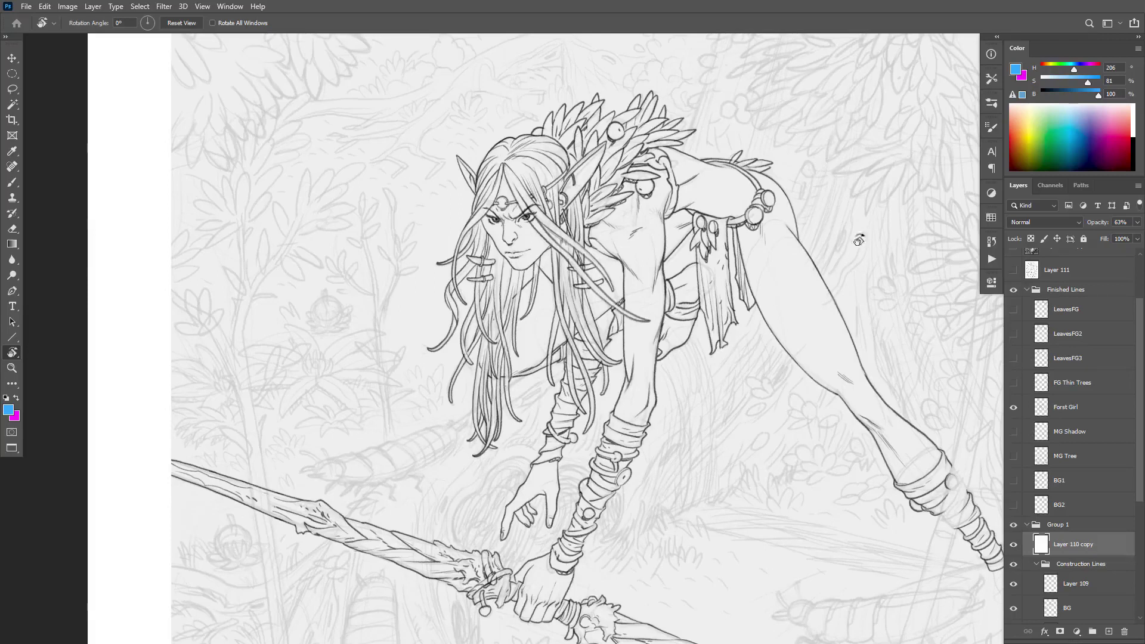
pyautogui.click(1013, 527)
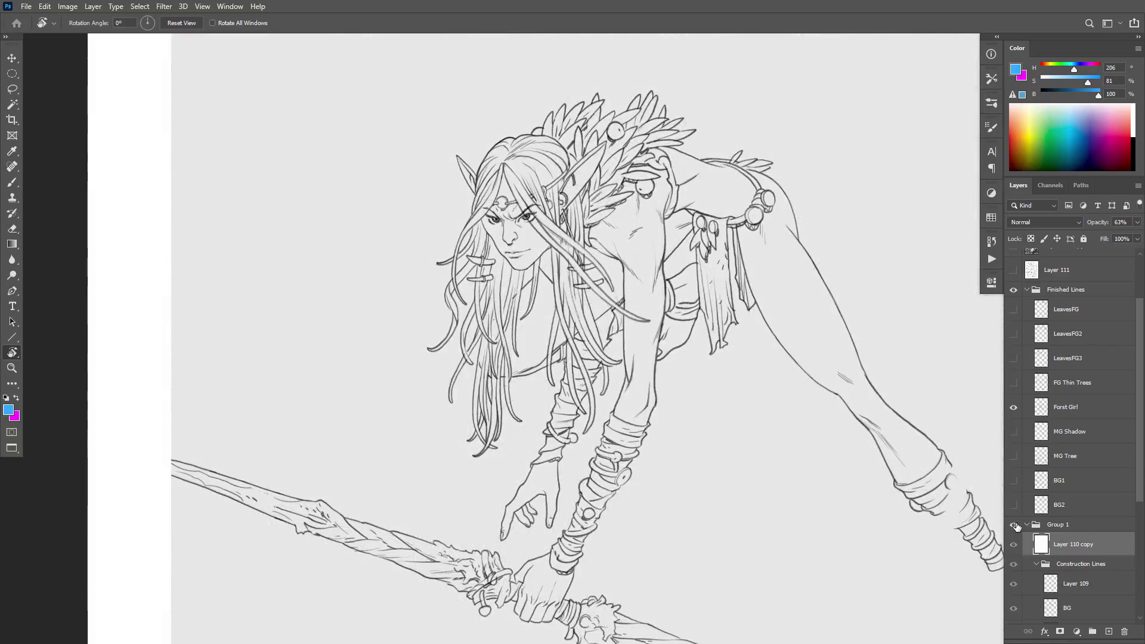
pyautogui.click(1016, 526)
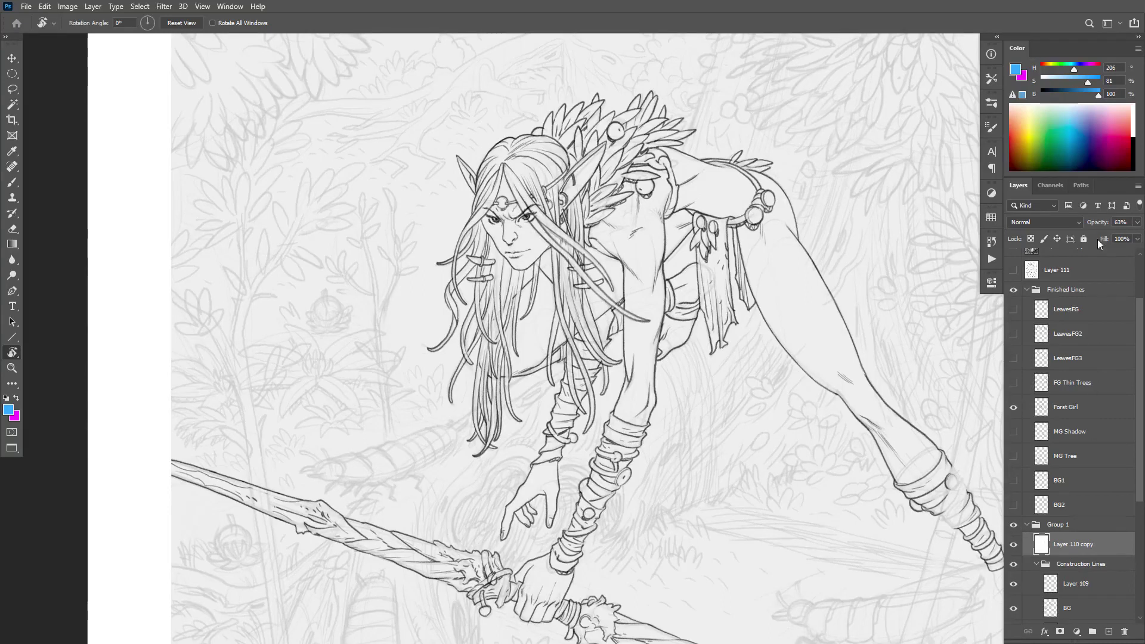
# Step: Return the opacity of Layer 110 copy to 0% and hide Group 1, leaving only the inked elf
pyautogui.moveTo(1101, 224); pyautogui.dragTo(955, 215)
pyautogui.press('Return')
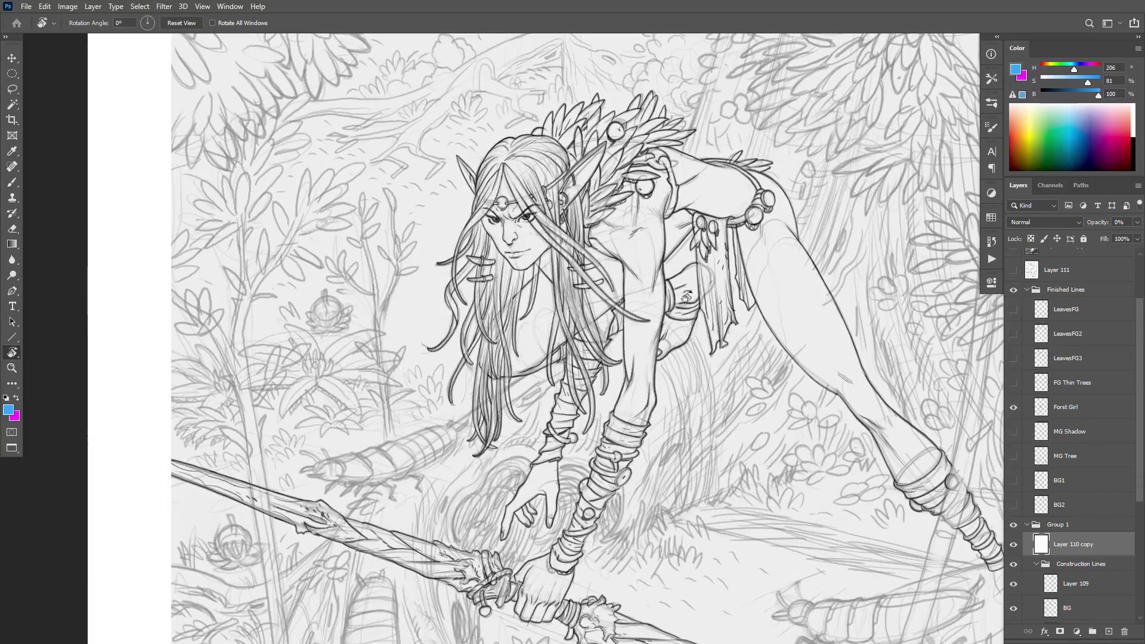
pyautogui.click(1013, 524)
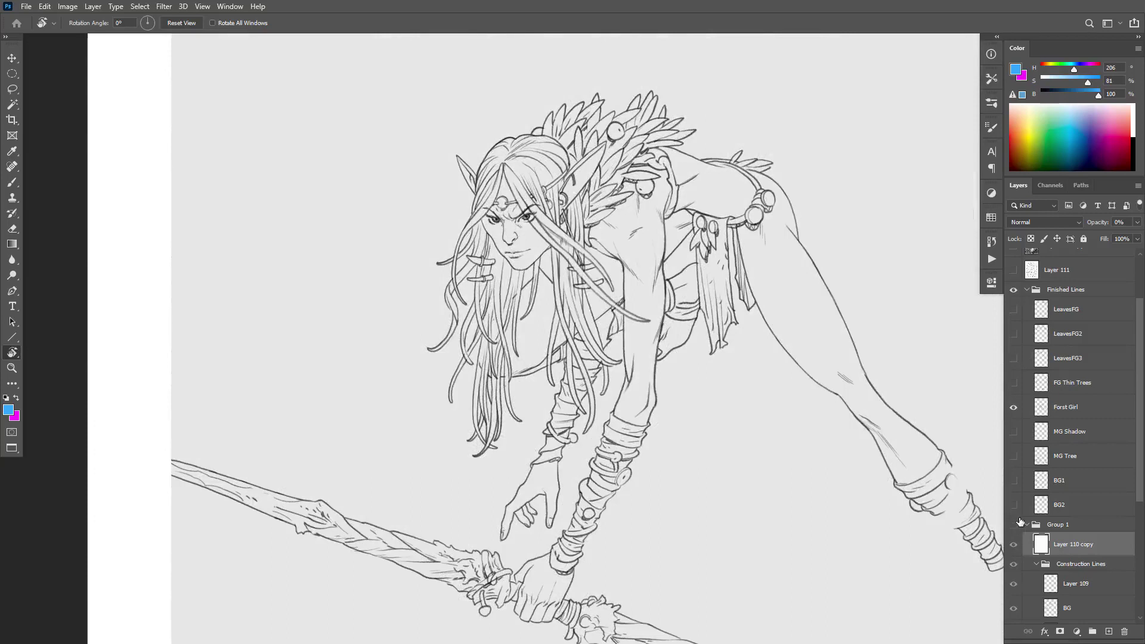